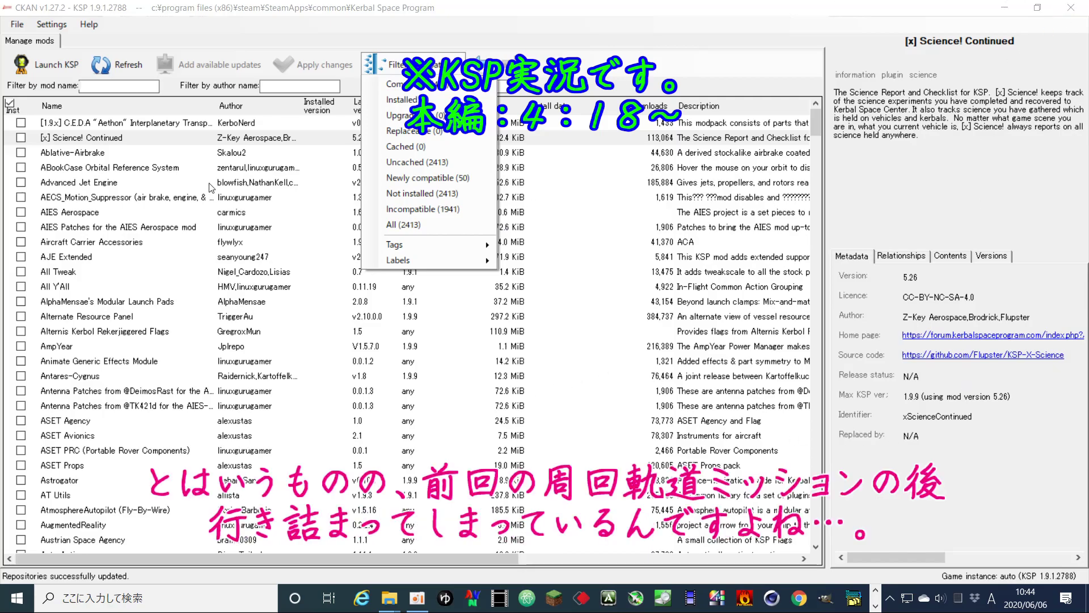
# Show the list of compatible mods and mark [x] Science! Continued for installation
pyautogui.click(55, 131)
pyautogui.click(21, 138)
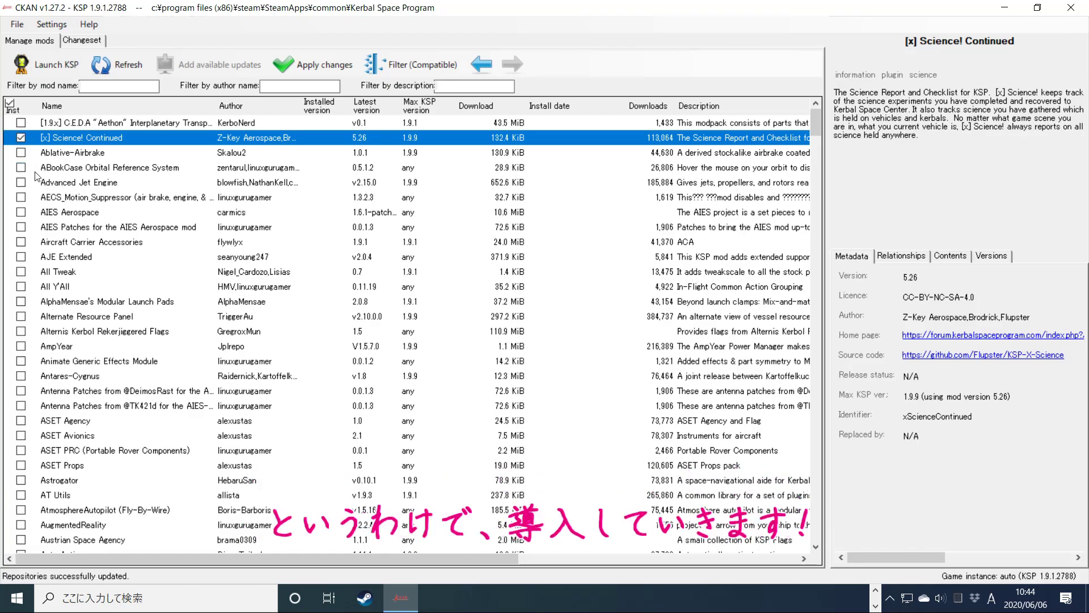
pyautogui.scroll(-1, 80, 227)
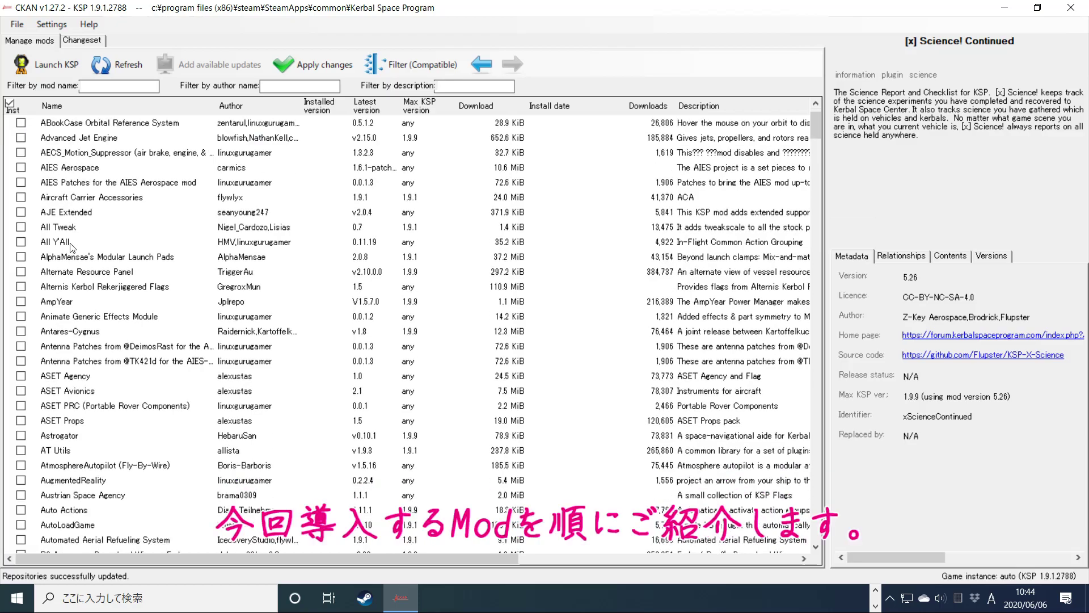
pyautogui.scroll(-1, 94, 244)
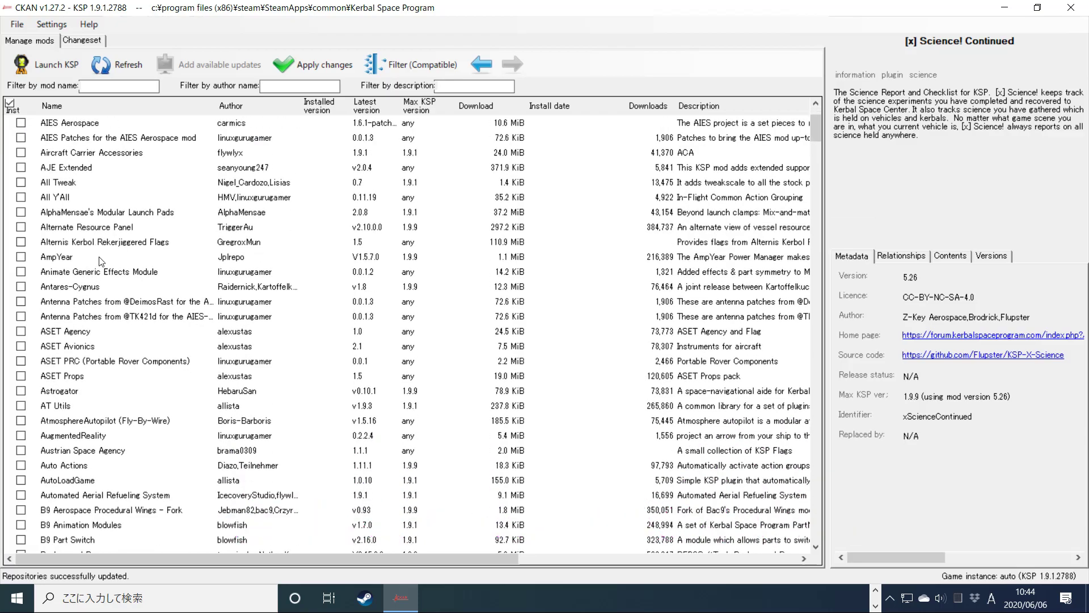
pyautogui.scroll(-1, 100, 269)
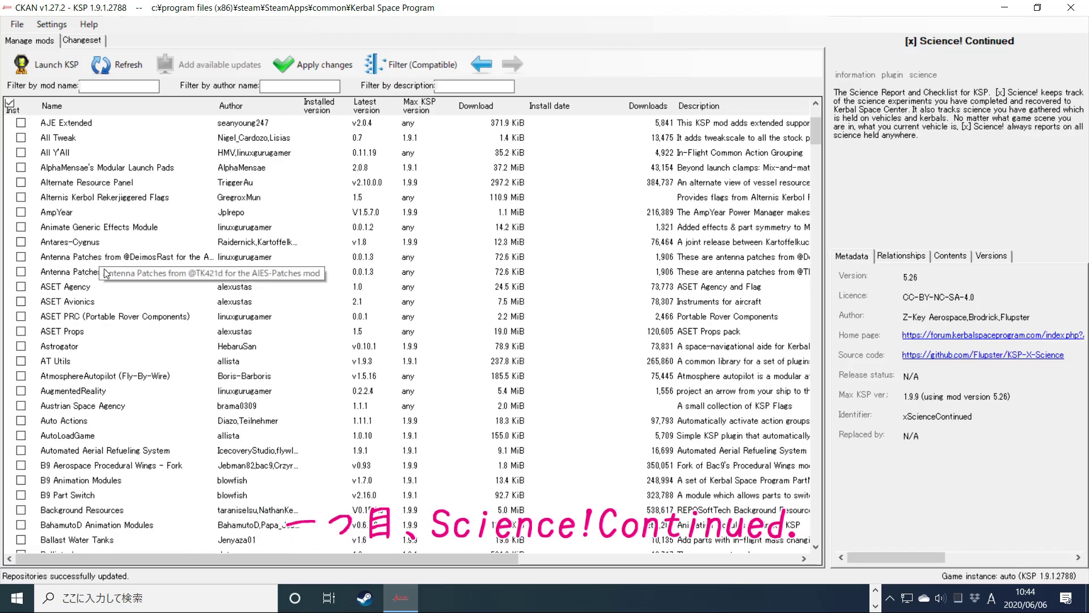
pyautogui.scroll(-5, 180, 310)
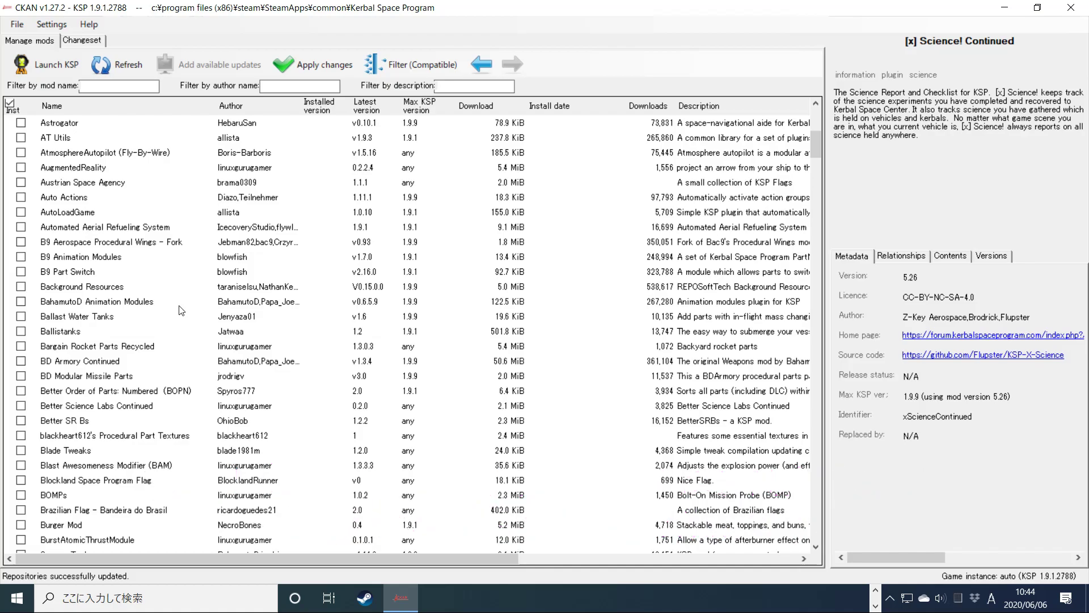
pyautogui.scroll(3, 181, 309)
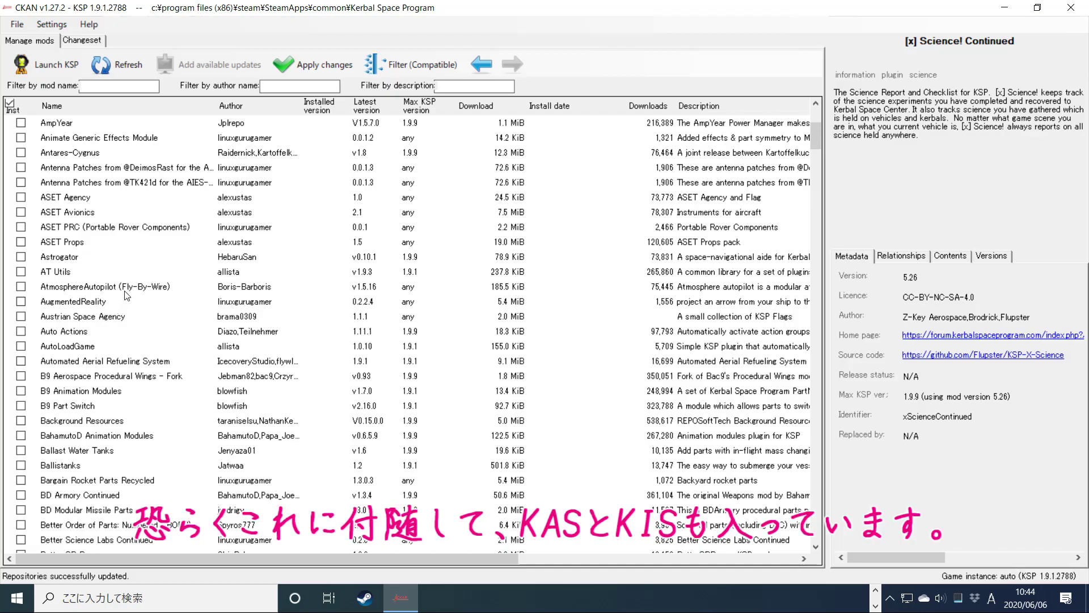
pyautogui.scroll(1, 126, 295)
pyautogui.scroll(4, 126, 295)
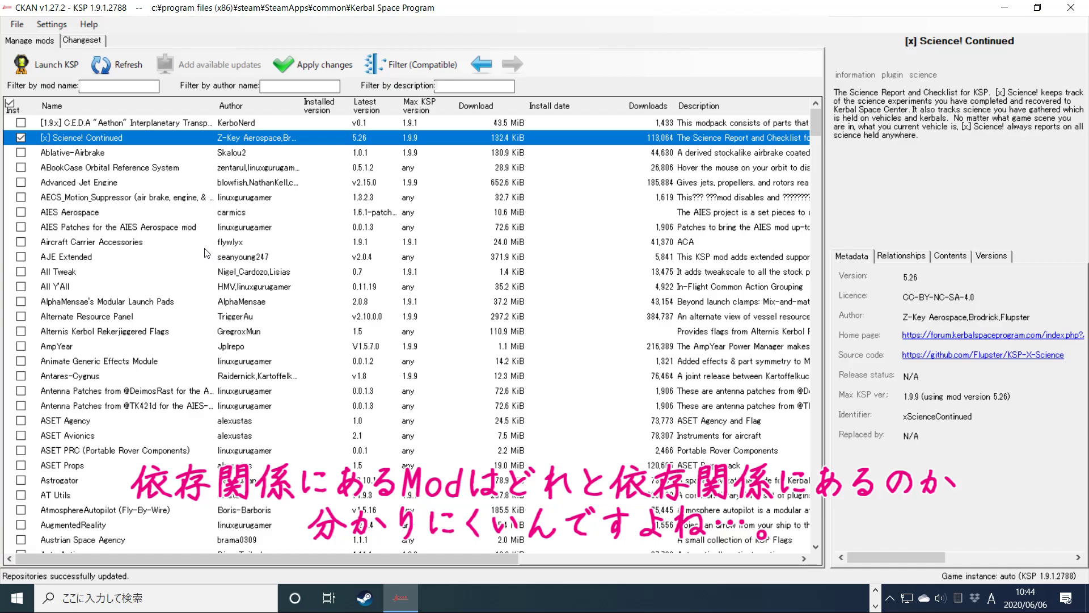
# Find Extraplanetary Launchpads in the compatible mod list and mark it for installation
pyautogui.scroll(-7, 207, 253)
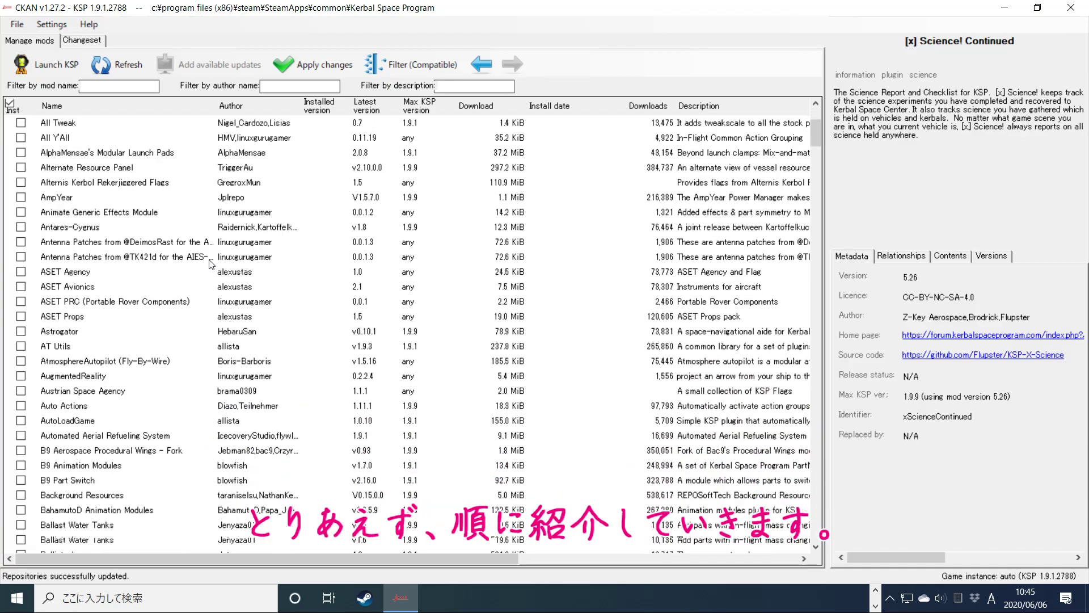
pyautogui.scroll(-7, 211, 261)
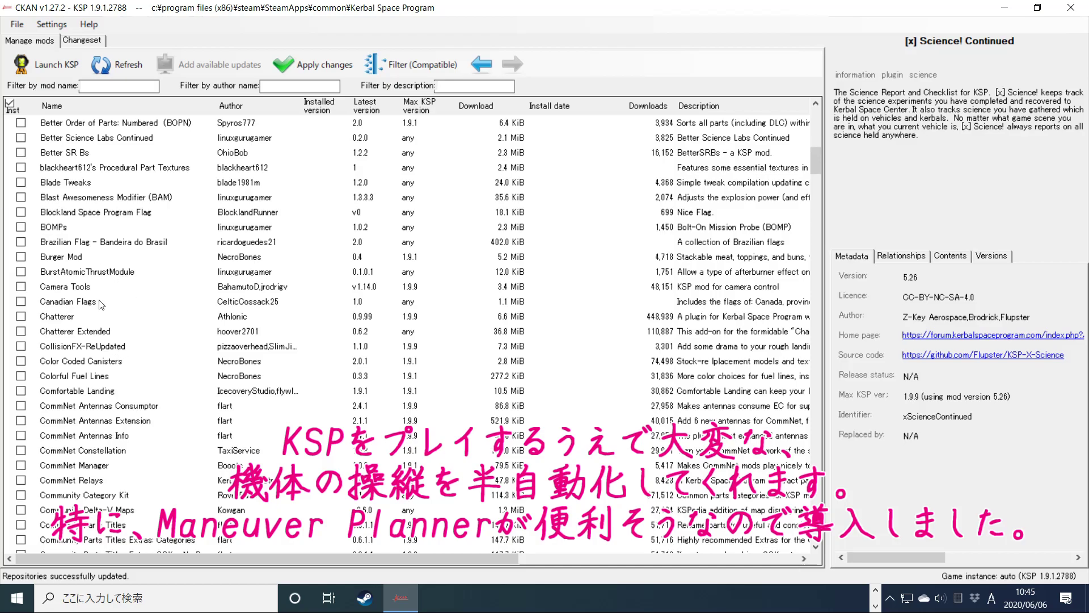
pyautogui.scroll(-1, 119, 321)
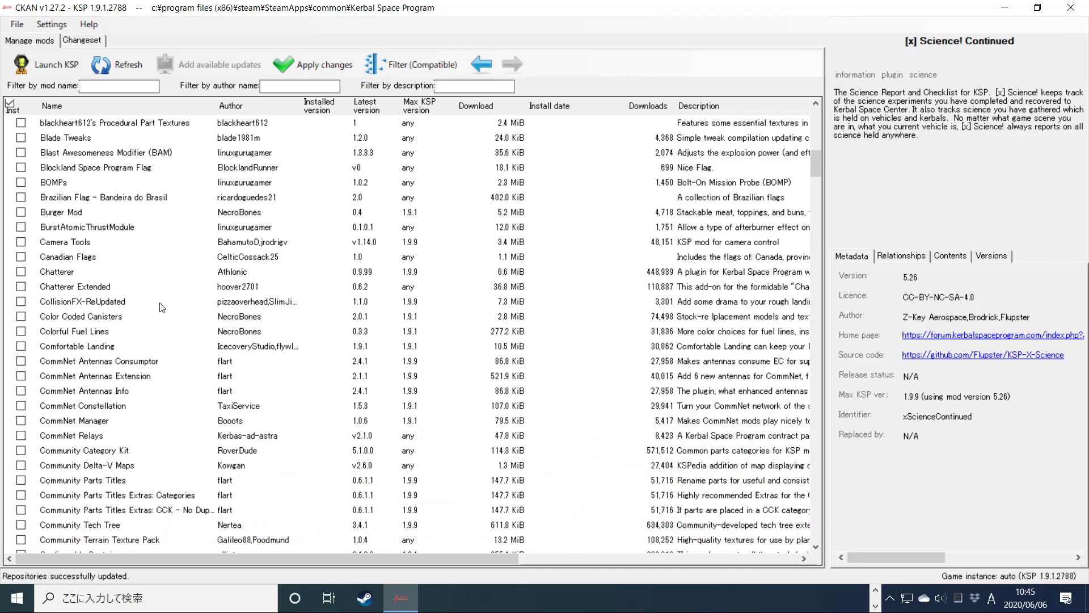
pyautogui.scroll(-3, 157, 320)
pyautogui.scroll(-5, 157, 316)
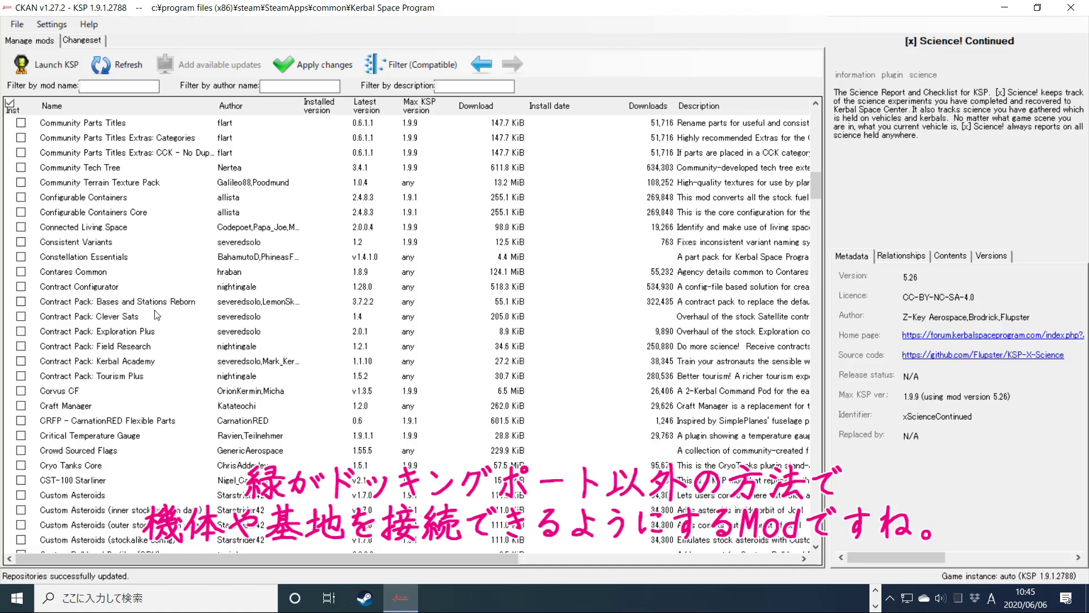
pyautogui.scroll(-3, 156, 316)
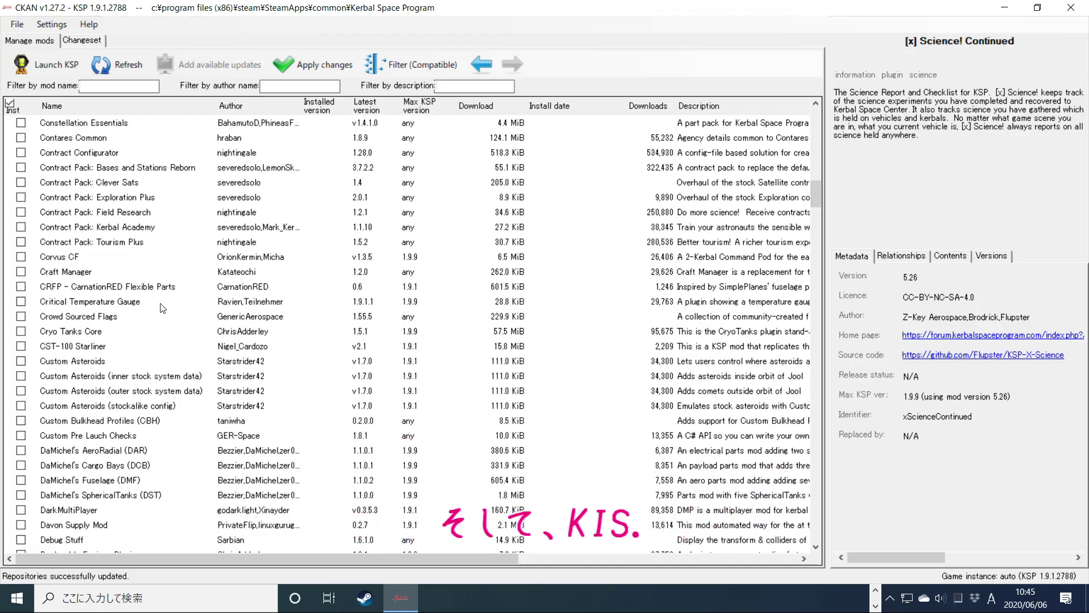
pyautogui.scroll(-3, 165, 306)
pyautogui.scroll(-4, 186, 315)
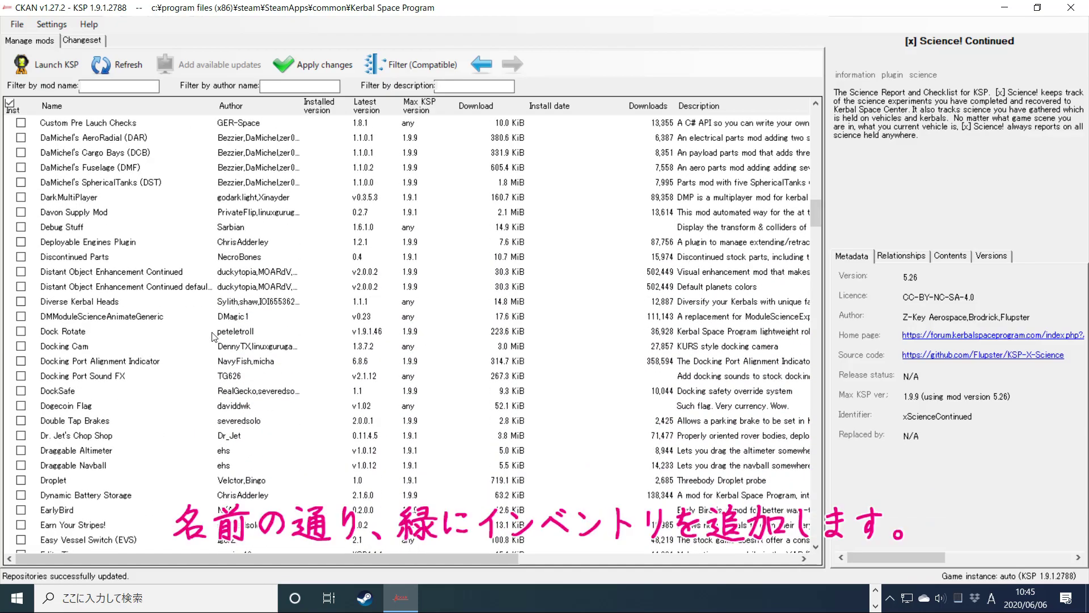
pyautogui.scroll(-3, 213, 336)
pyautogui.scroll(-1, 210, 343)
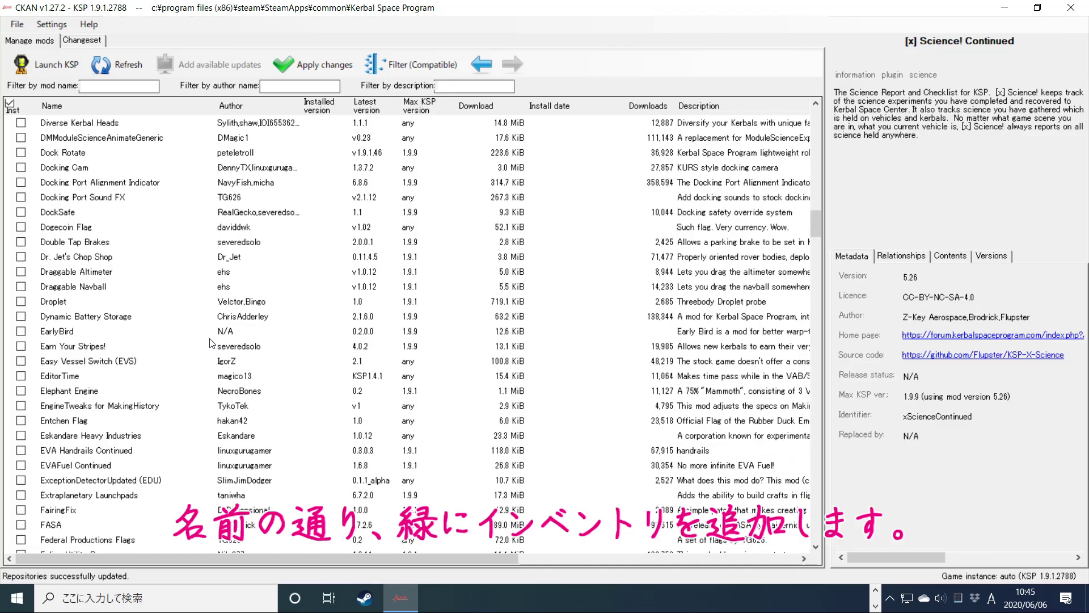
pyautogui.scroll(-2, 210, 344)
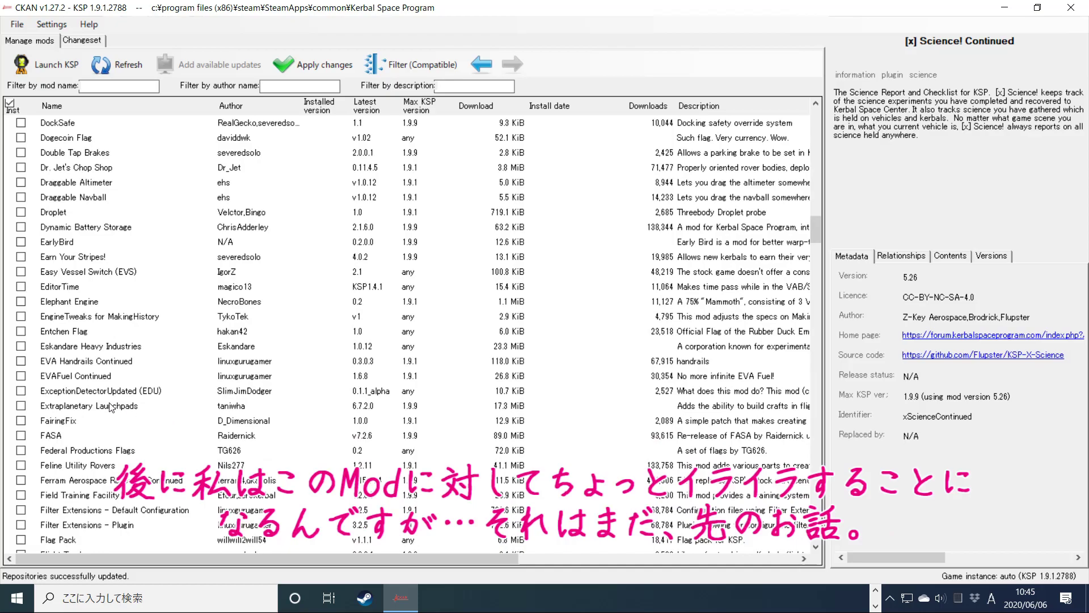
pyautogui.doubleClick(42, 408)
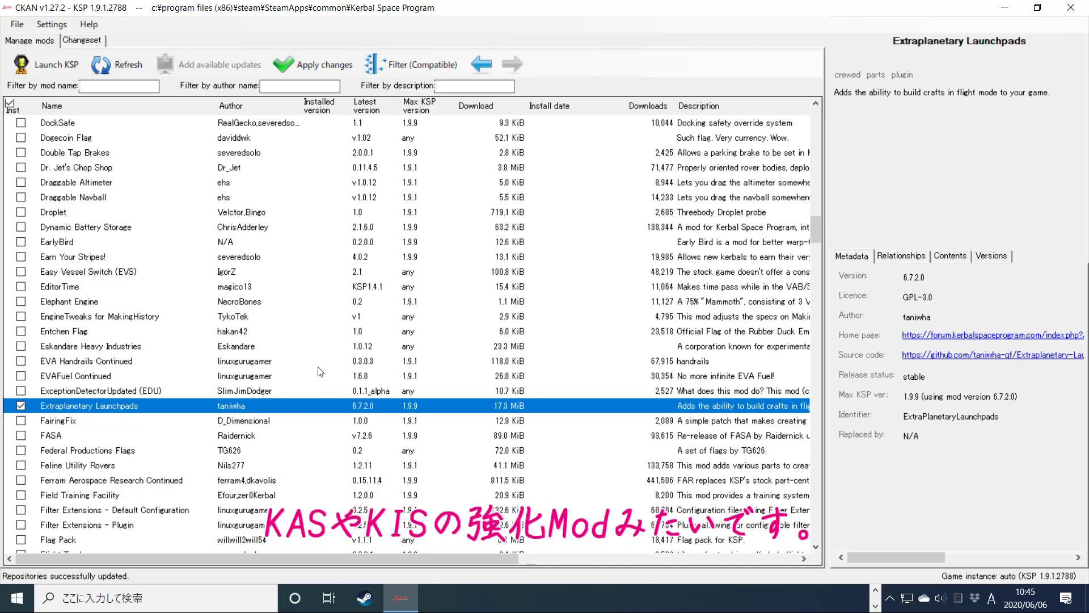
# Find MechJeb 2 in the compatible mod list and mark it for installation
pyautogui.scroll(-6, 328, 372)
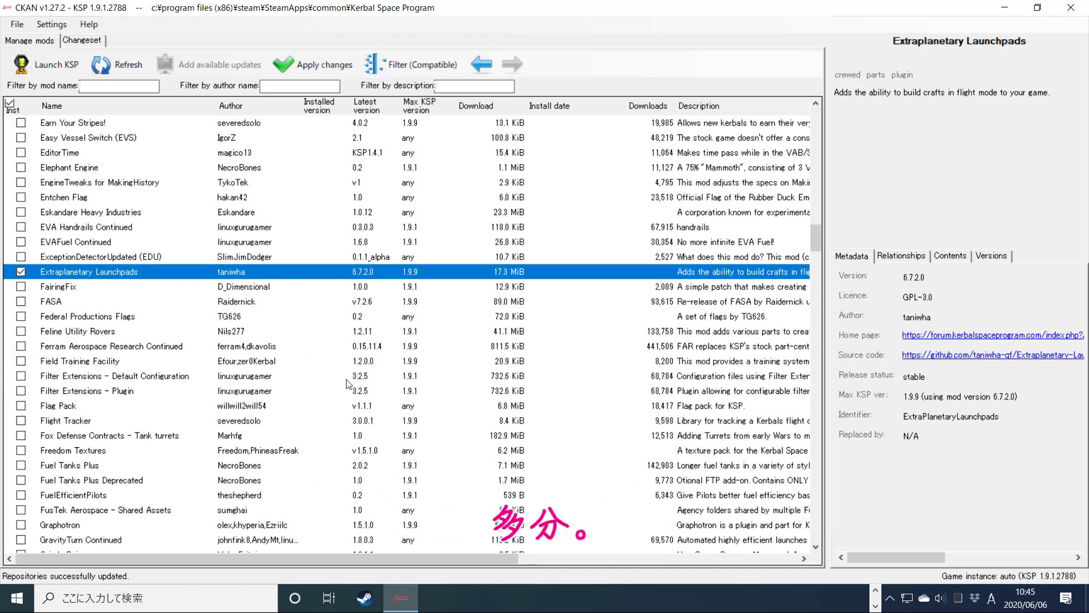
pyautogui.scroll(-8, 351, 390)
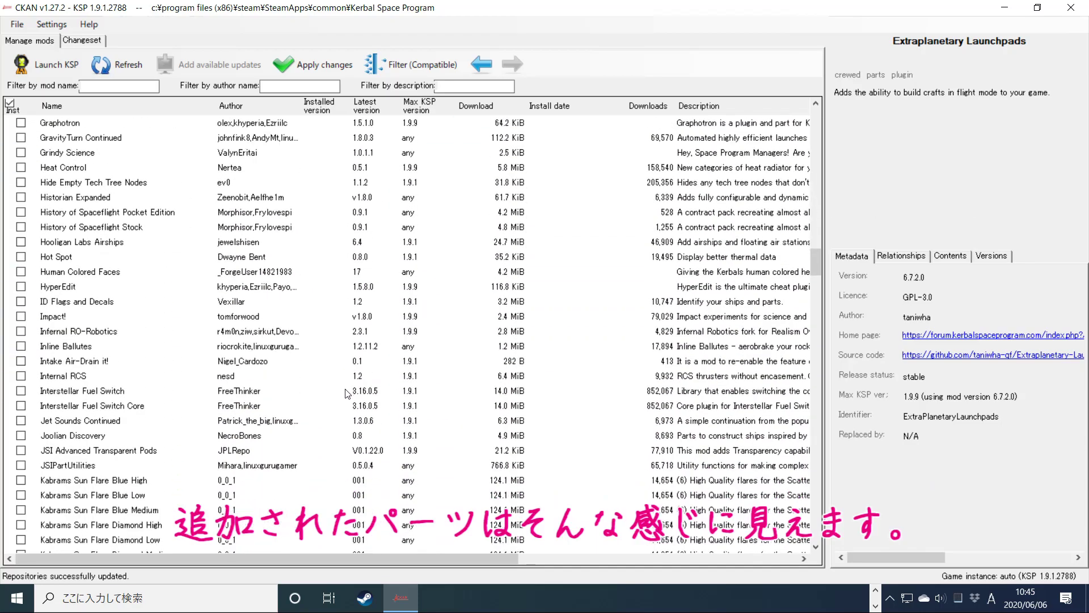
pyautogui.scroll(-1, 348, 393)
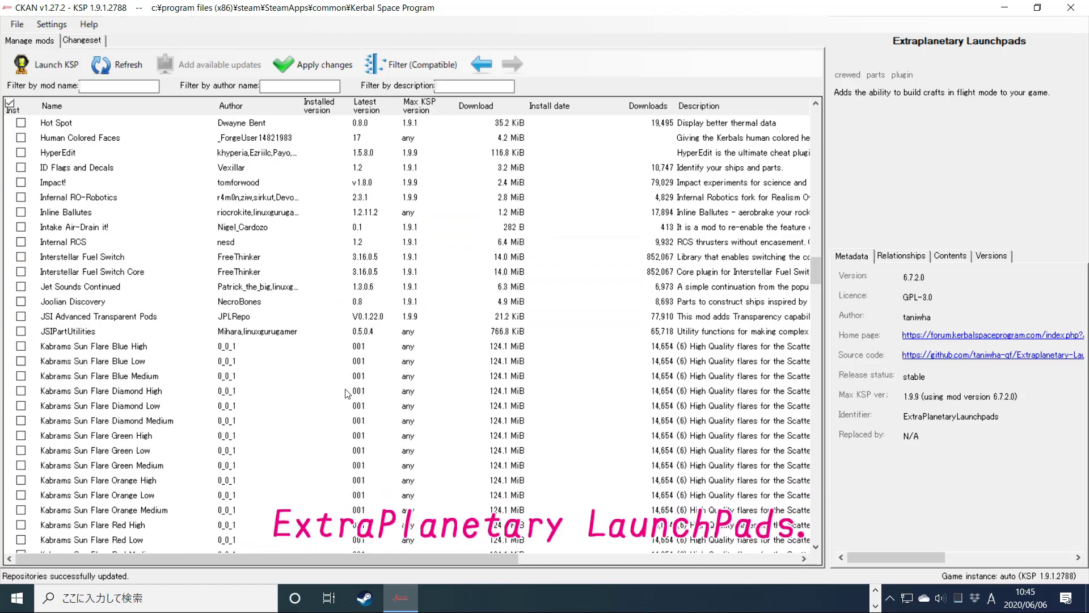
pyautogui.scroll(-8, 347, 393)
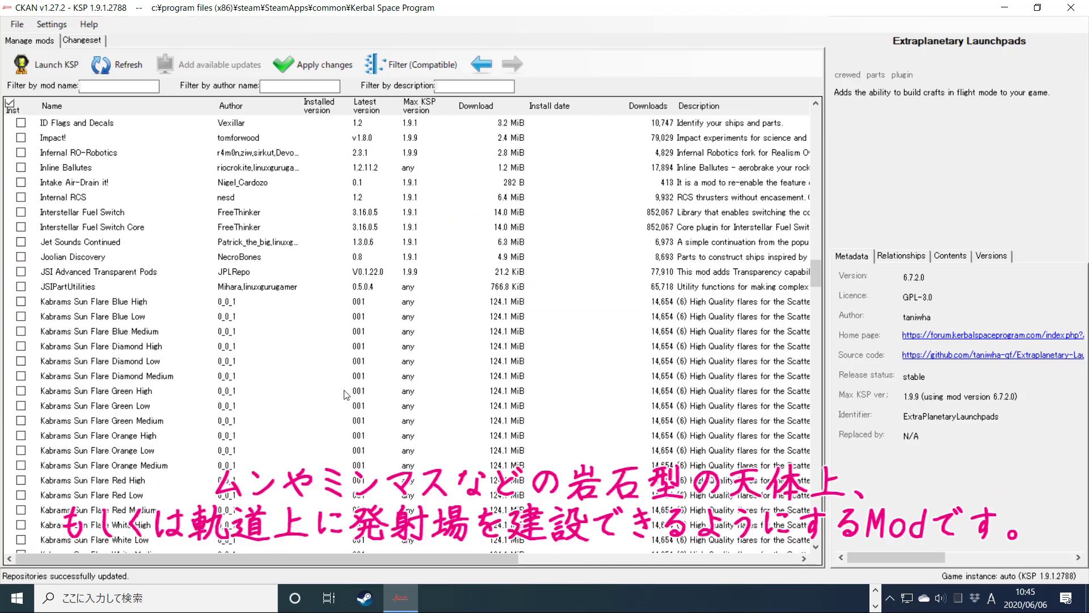
pyautogui.scroll(-4, 348, 385)
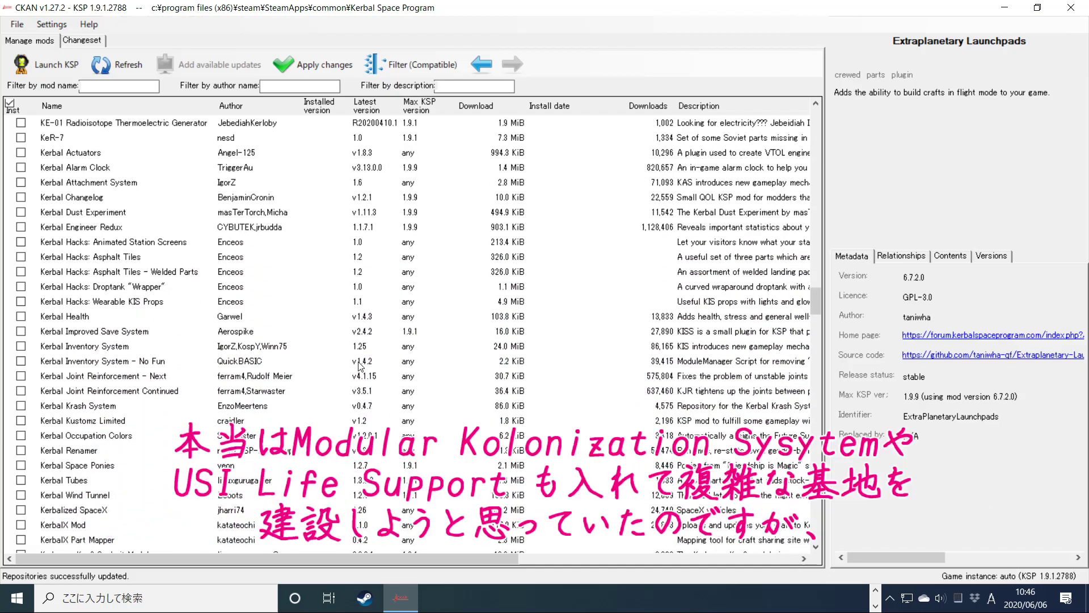
pyautogui.scroll(-1, 357, 366)
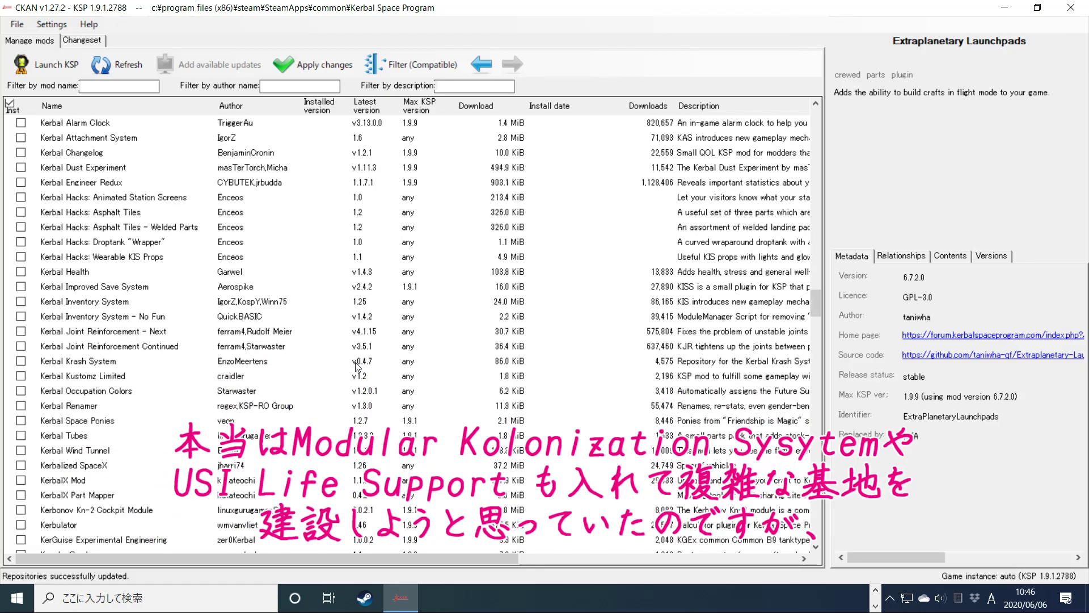
pyautogui.scroll(-5, 357, 366)
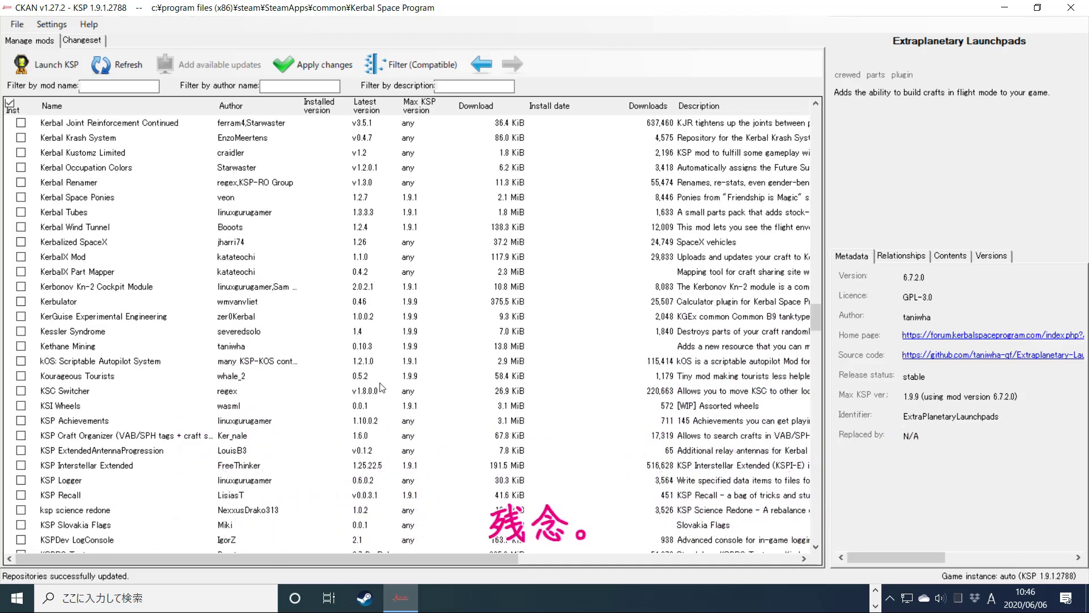
pyautogui.scroll(-4, 385, 380)
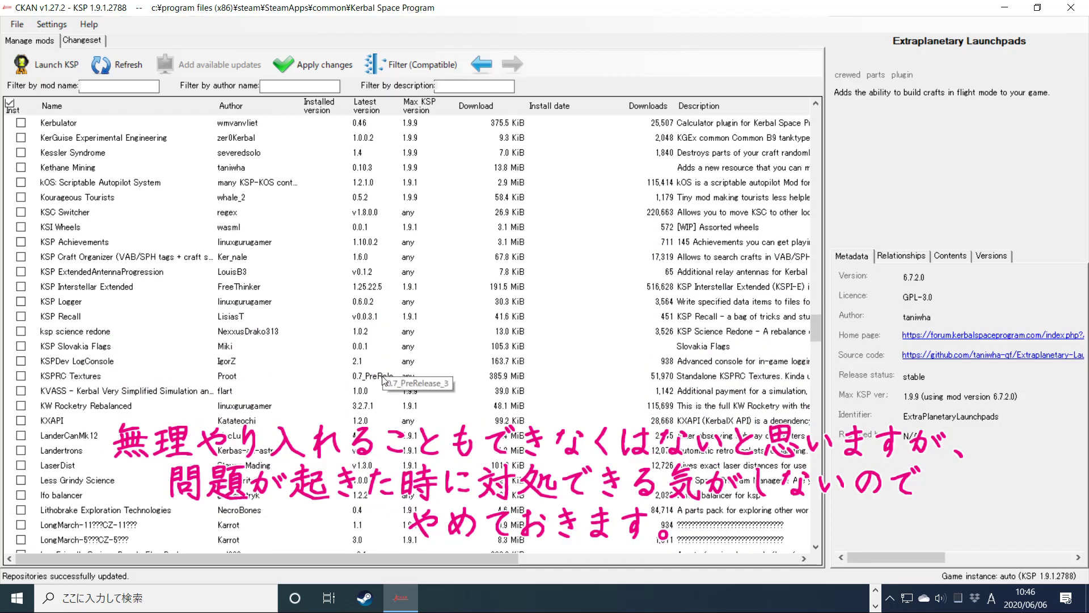
pyautogui.scroll(-3, 383, 383)
pyautogui.scroll(-1, 380, 378)
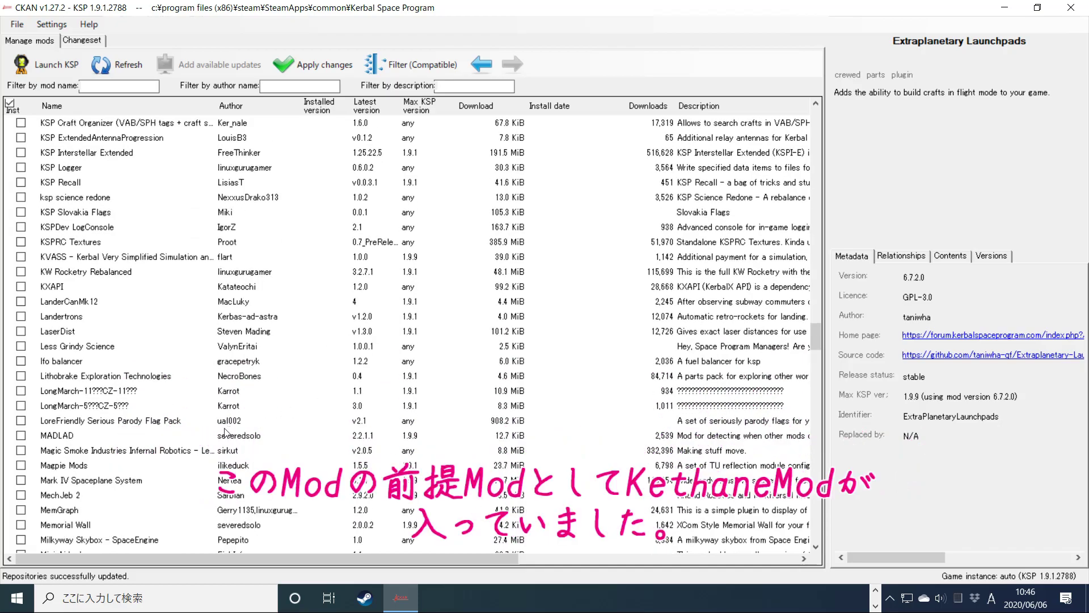
pyautogui.scroll(-1, 184, 438)
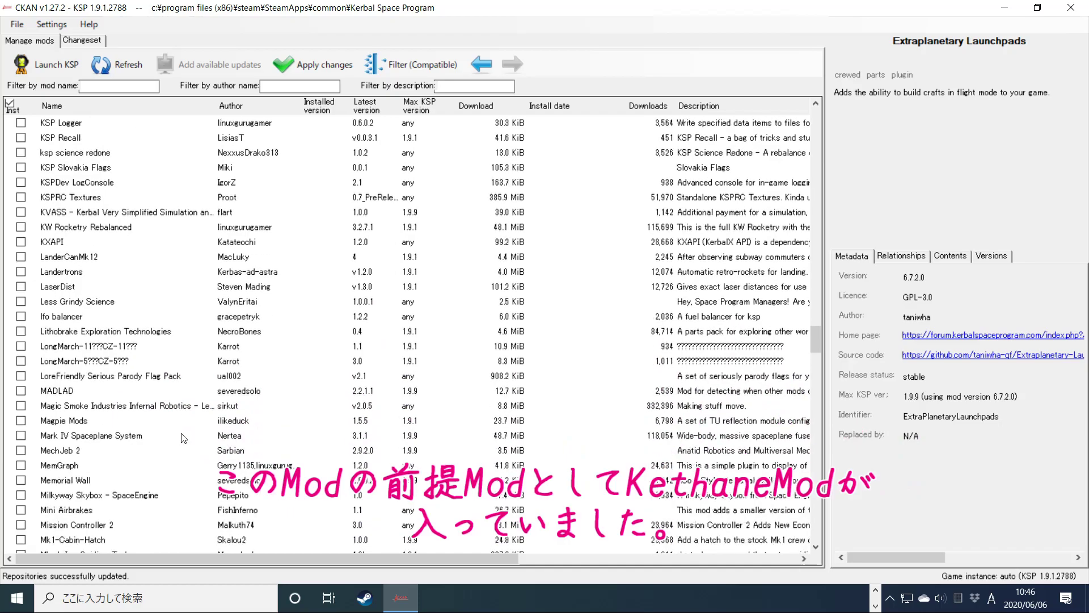
pyautogui.click(21, 451)
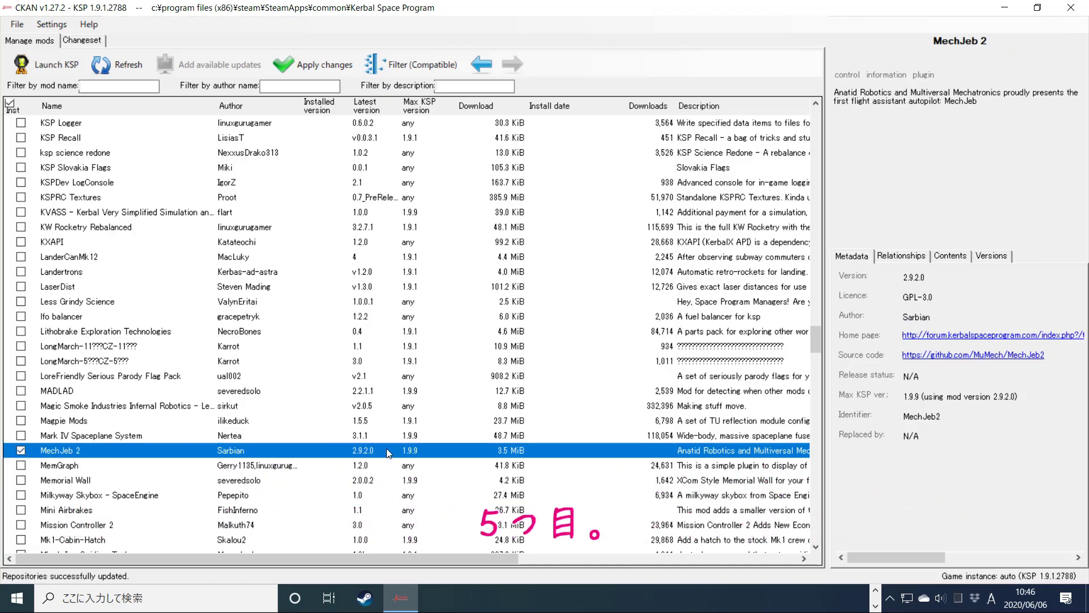
# Look through the rest of the compatible mod list, from MechJeb 2 down to the mods starting with V
pyautogui.scroll(-2, 386, 454)
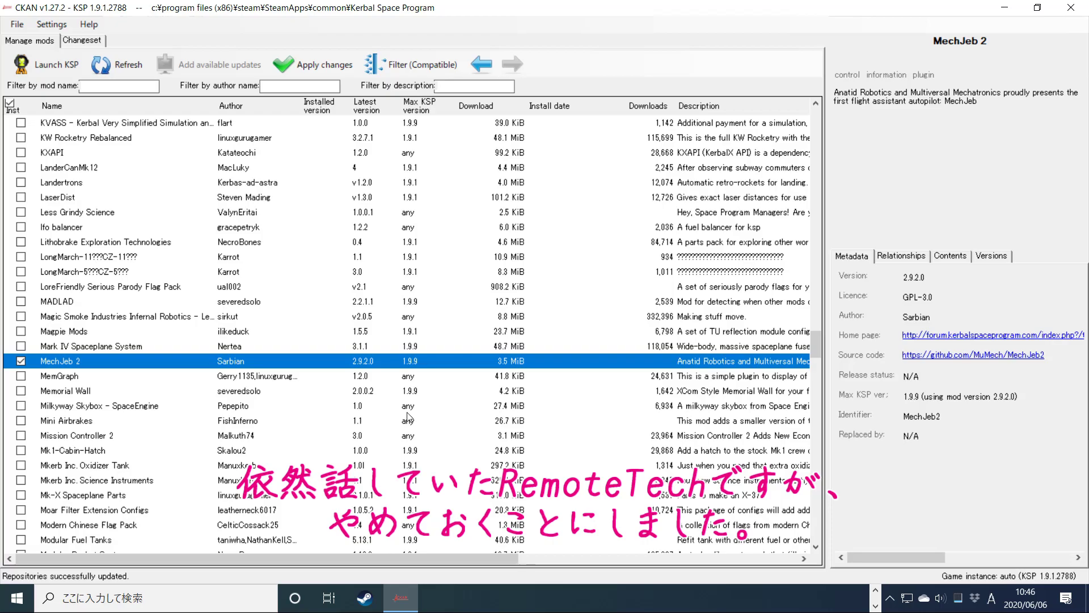
pyautogui.scroll(-7, 407, 432)
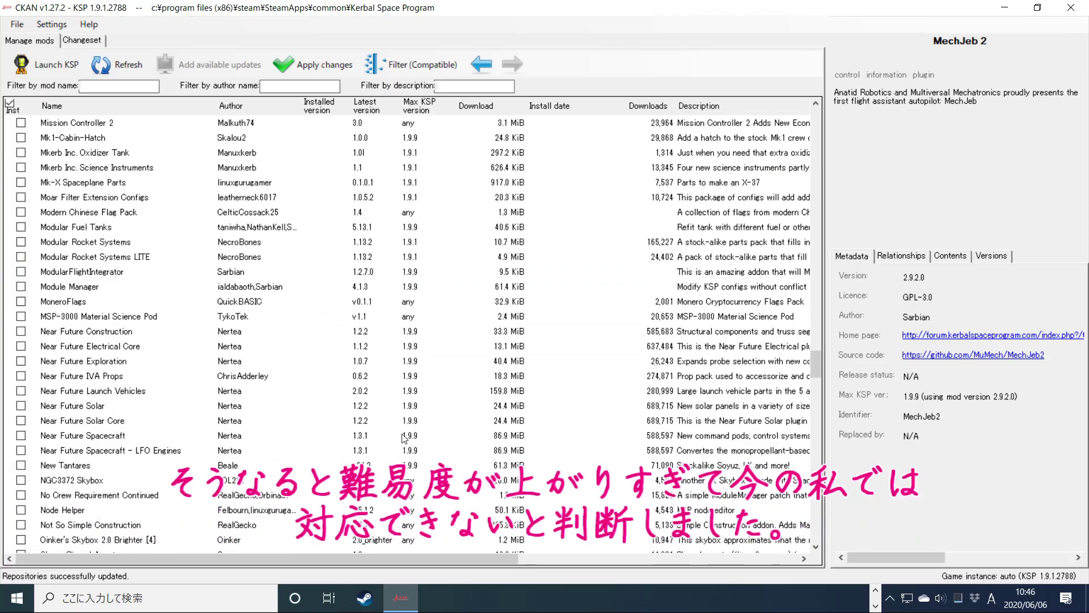
pyautogui.scroll(-12, 405, 437)
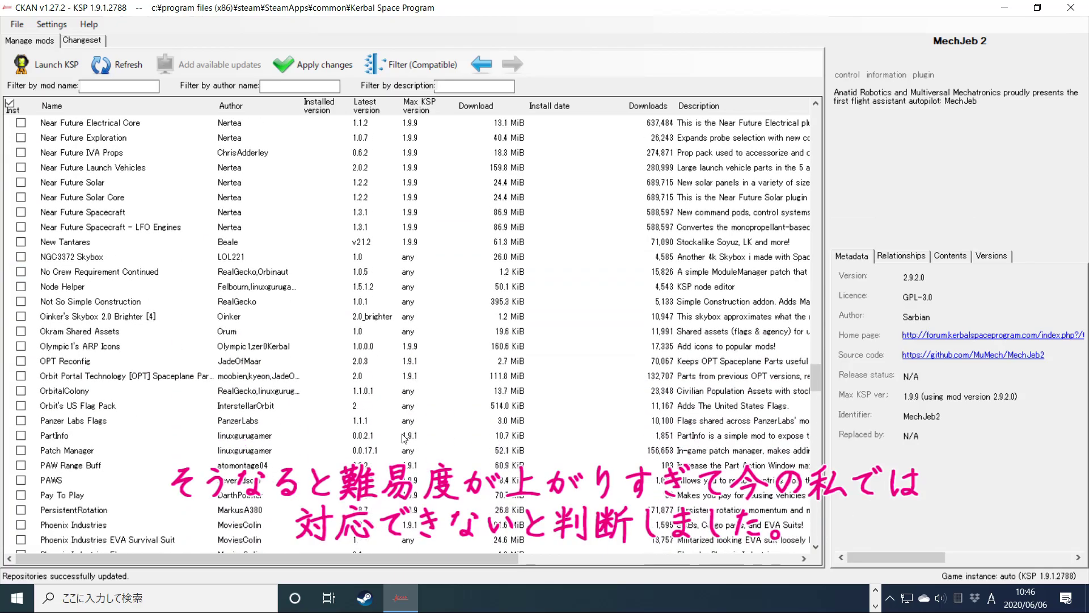
pyautogui.scroll(-8, 405, 448)
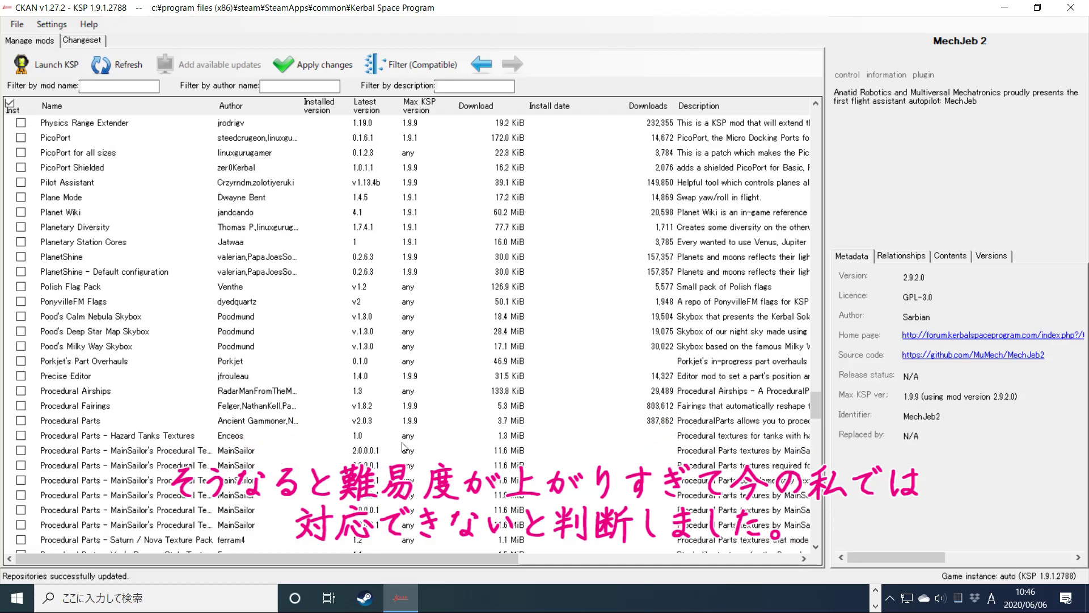
pyautogui.scroll(-2, 404, 451)
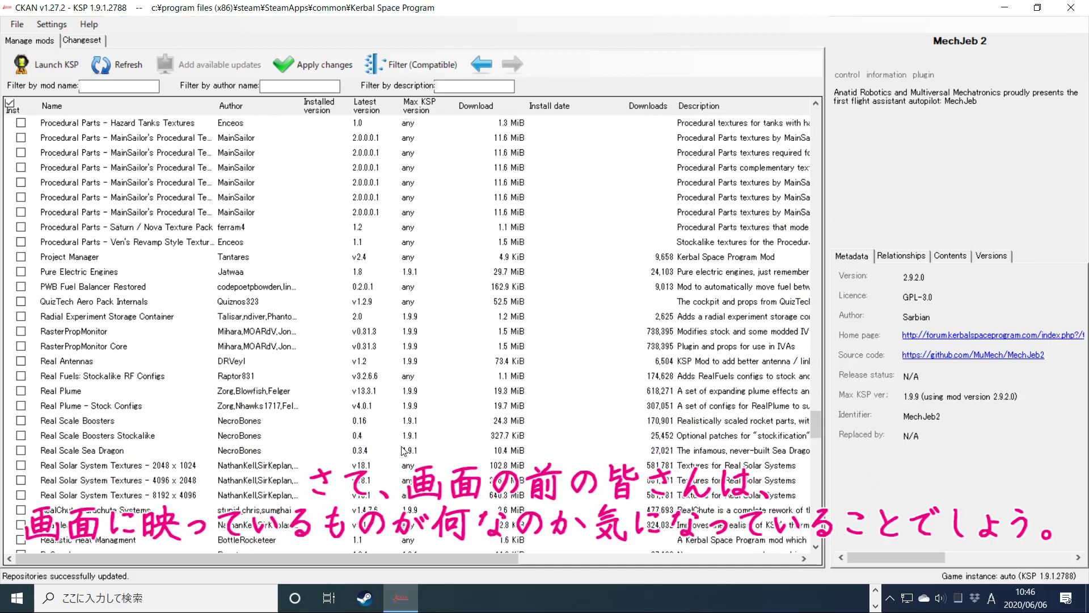
pyautogui.scroll(-4, 405, 451)
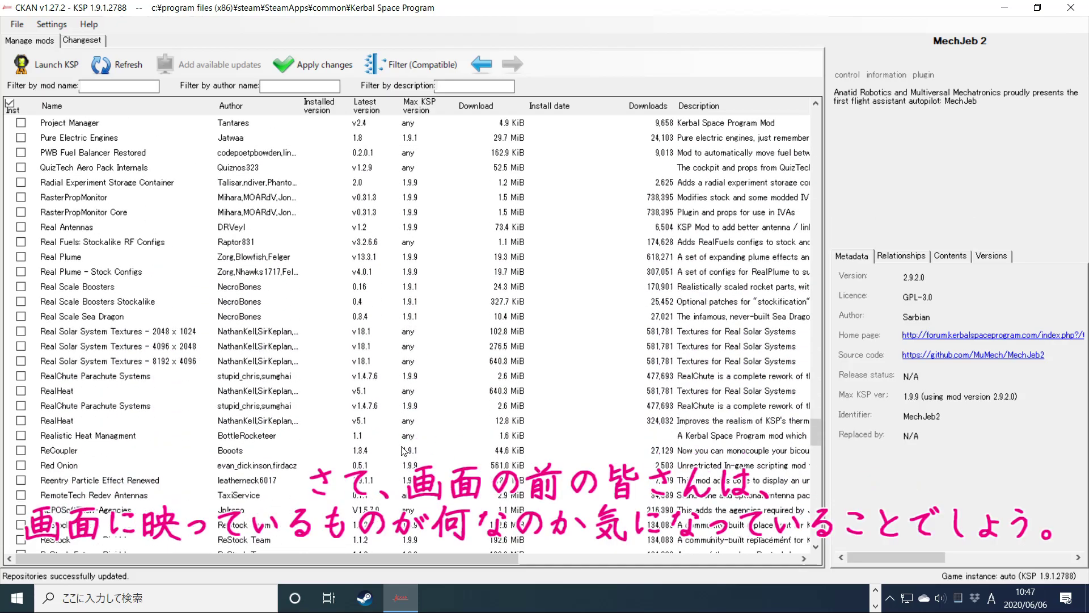
pyautogui.scroll(-2, 404, 451)
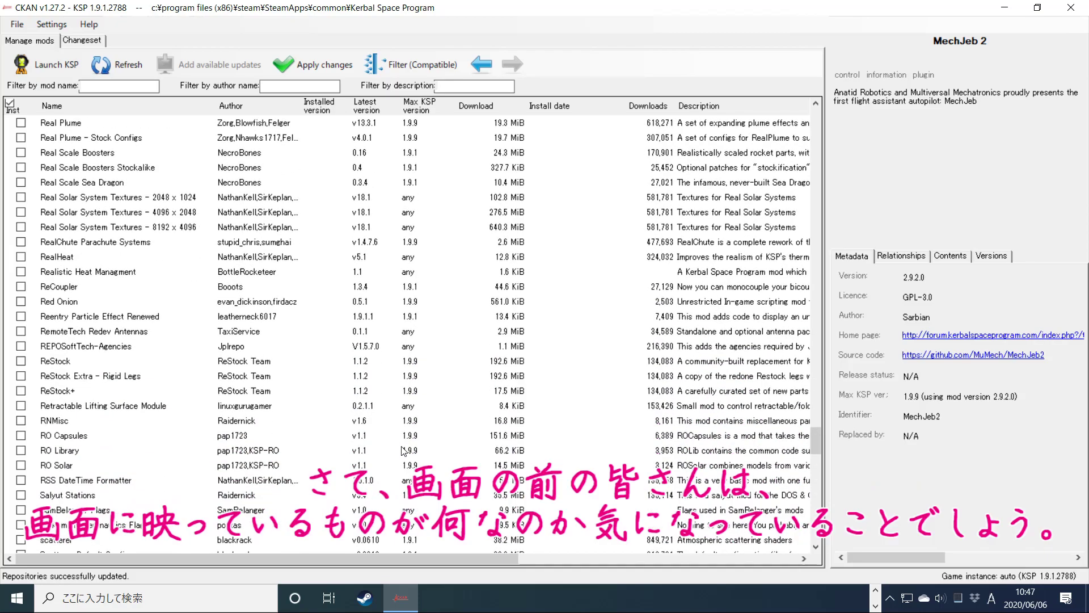
pyautogui.scroll(-5, 404, 451)
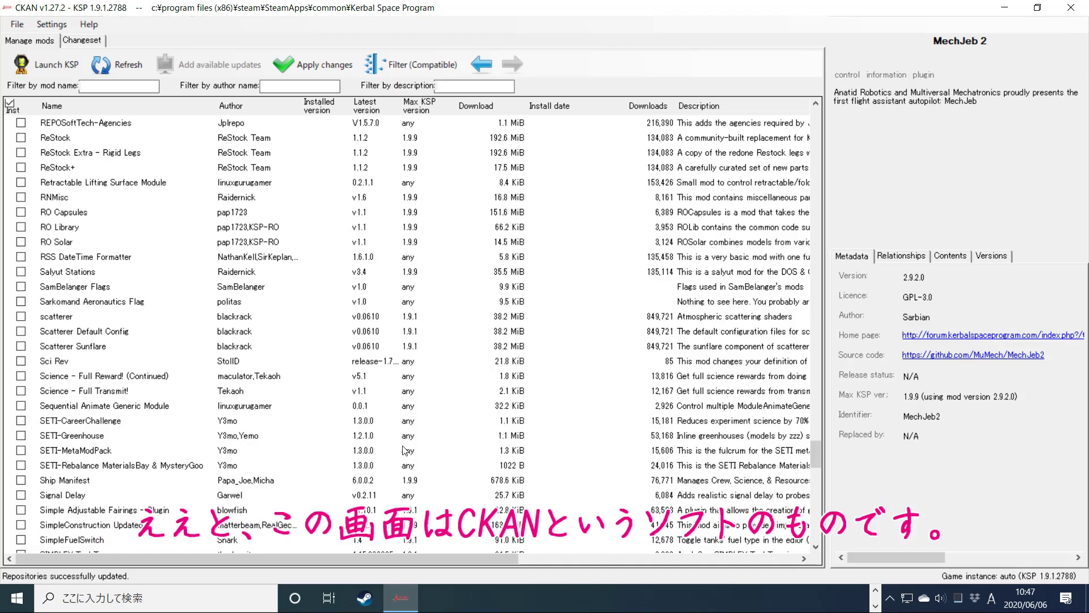
pyautogui.scroll(-8, 404, 451)
pyautogui.scroll(-9, 404, 448)
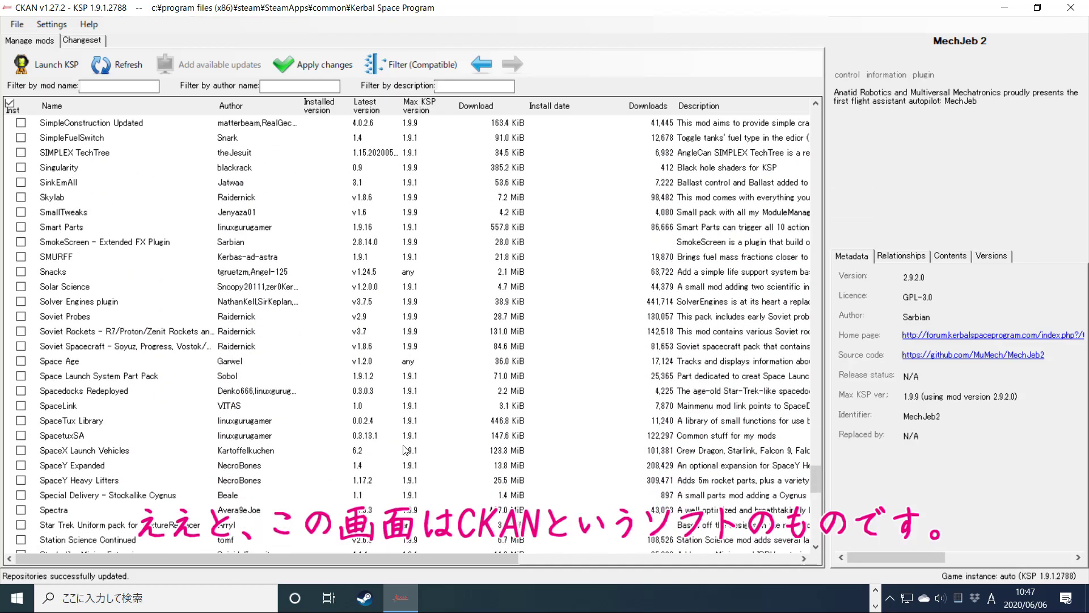
pyautogui.scroll(-6, 404, 452)
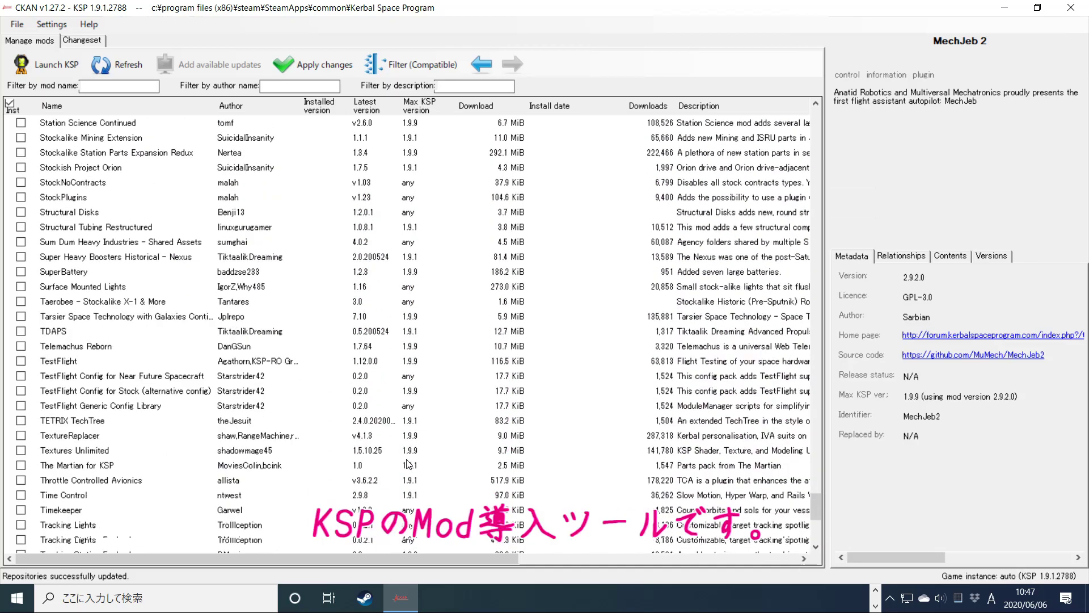
pyautogui.scroll(-1, 411, 464)
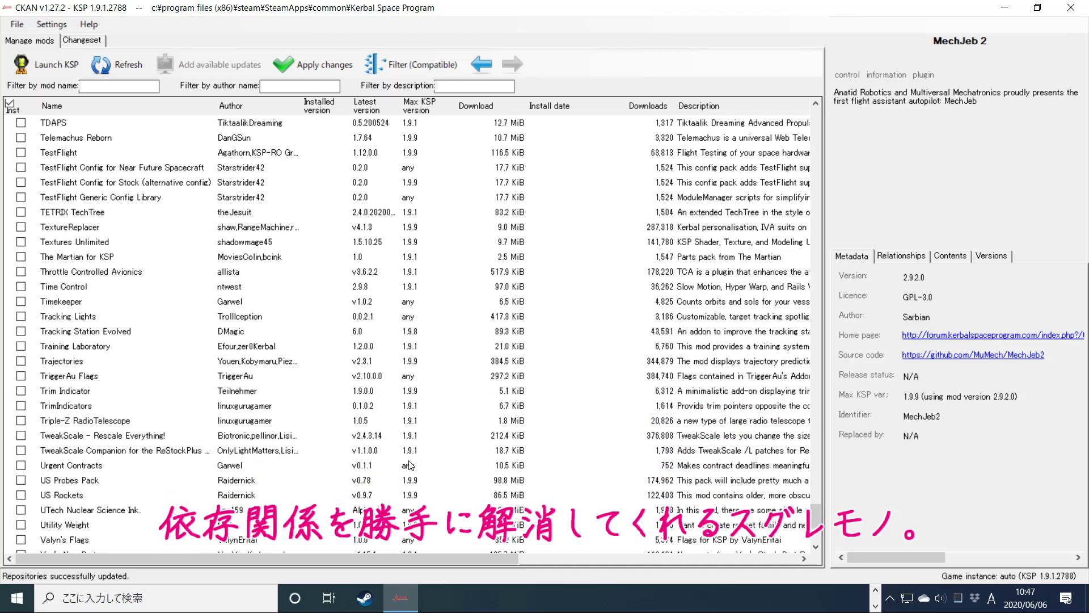
pyautogui.scroll(-2, 409, 465)
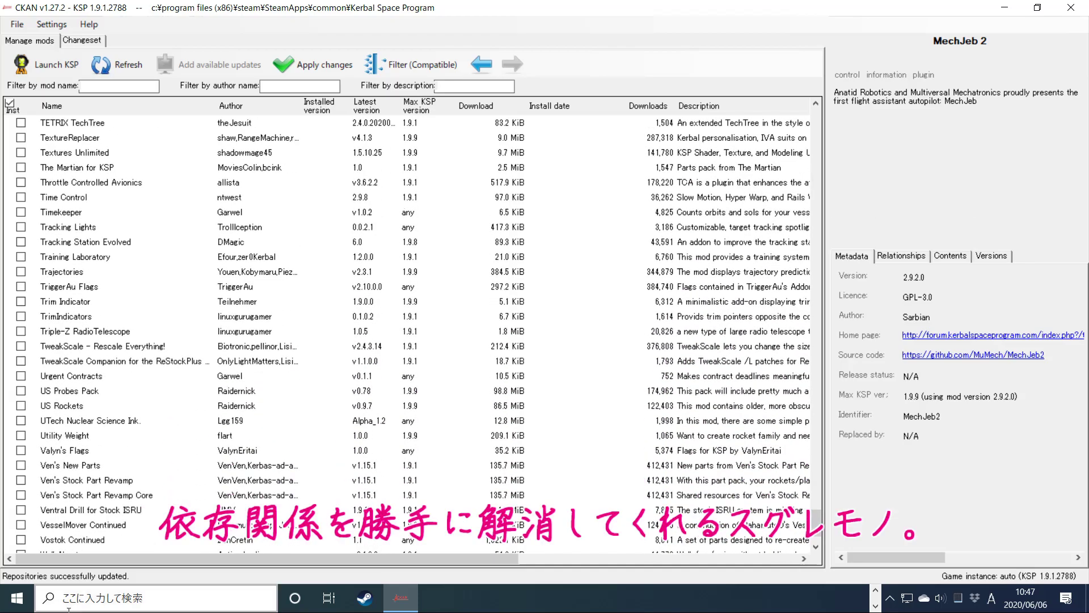
pyautogui.scroll(-2, 157, 445)
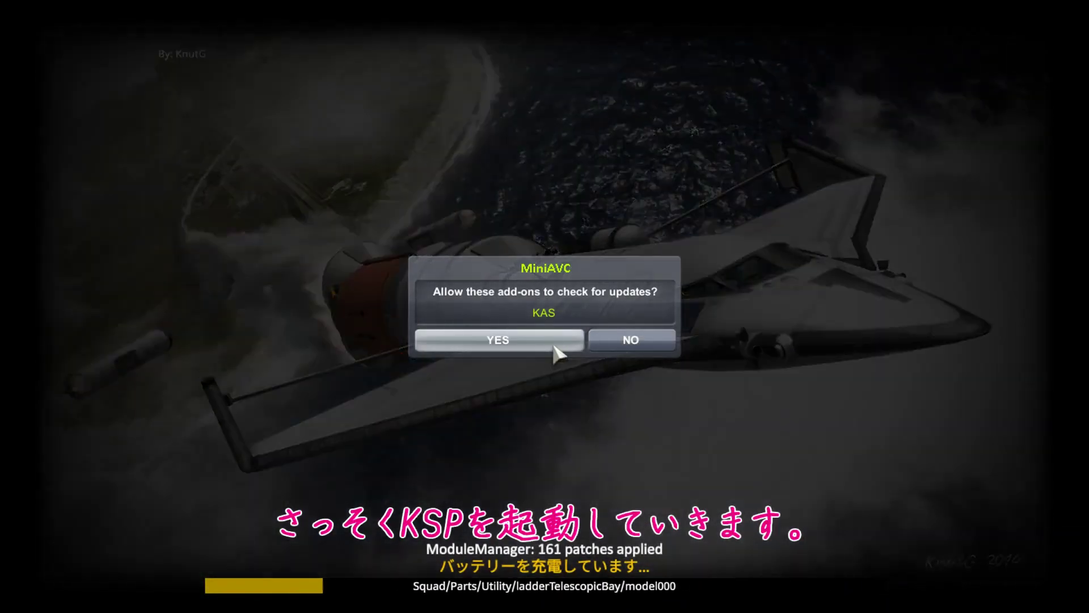
# Switch to Kerbal Space Program and allow the KAS add-on to check for updates
pyautogui.click(558, 347)
pyautogui.click(554, 343)
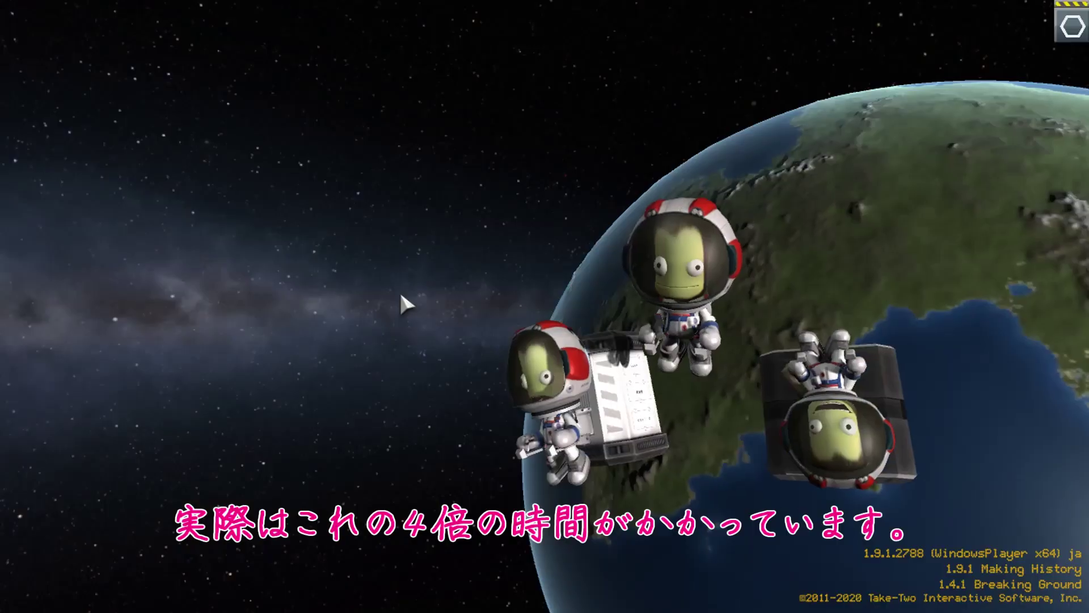
# Load the saved game 機体開発・実験 and accept the Extraplanetary Launchpads settings with Kill Warp+Message as the alarm type
pyautogui.click(272, 356)
pyautogui.click(510, 204)
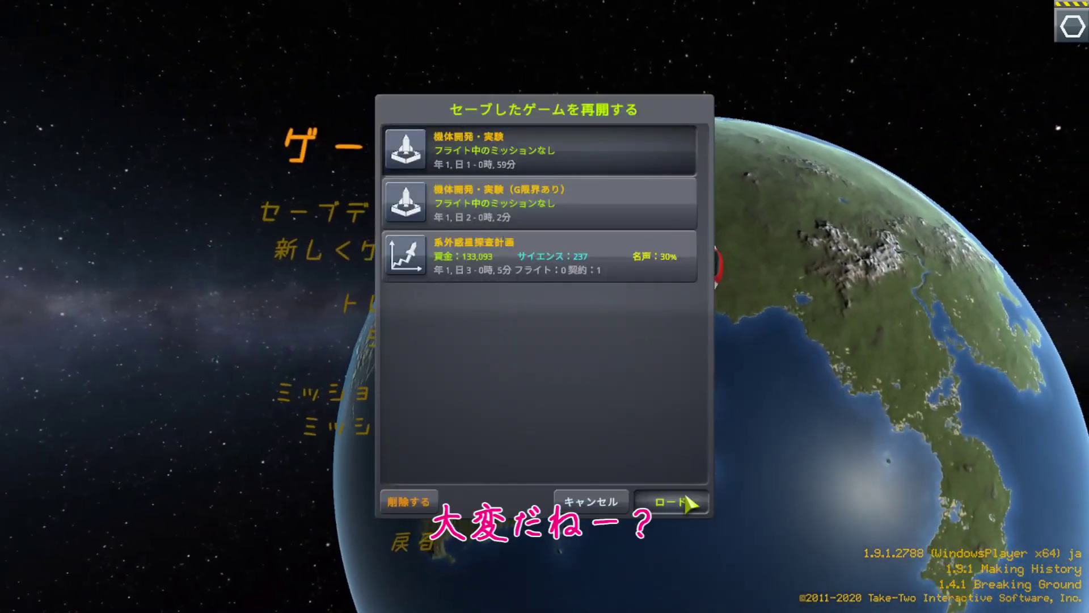
pyautogui.click(675, 502)
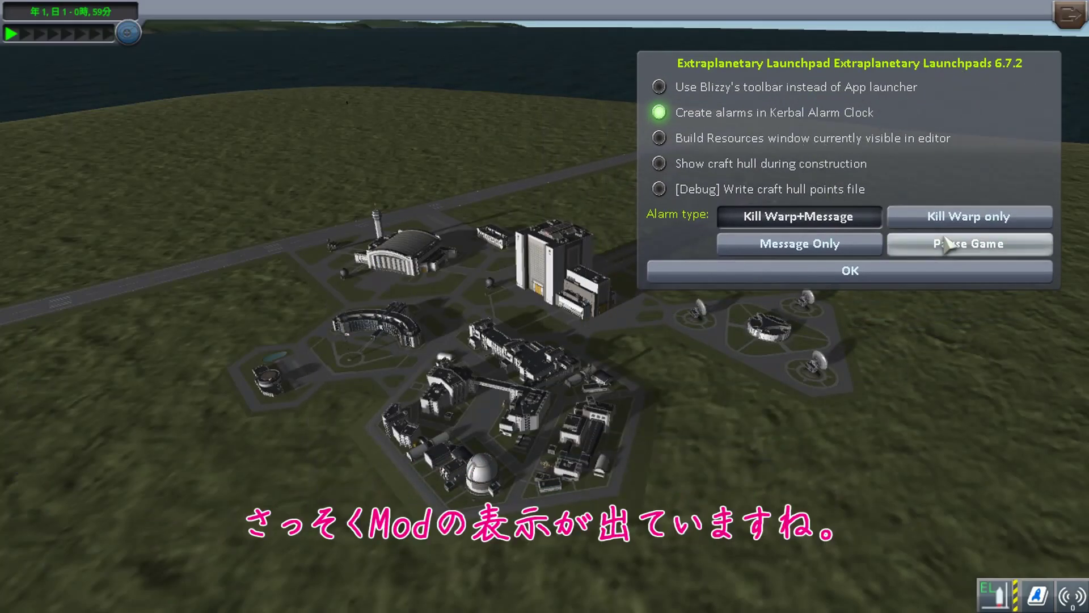
pyautogui.click(840, 271)
# Load the career saved game 系外惑星探査計画
pyautogui.click(516, 295)
pyautogui.scroll(-2, 114, 390)
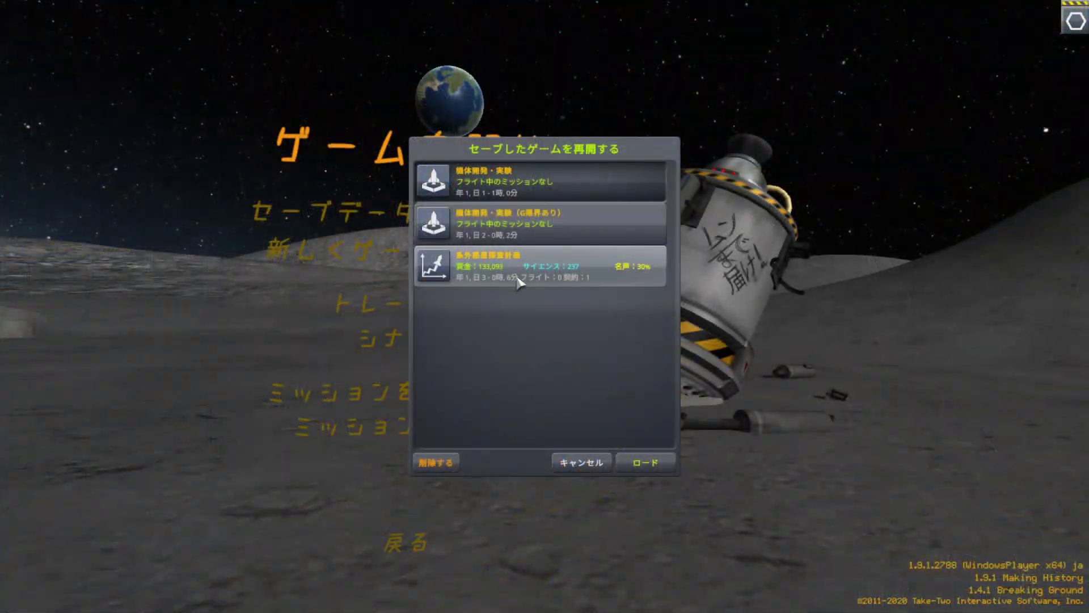
pyautogui.click(517, 282)
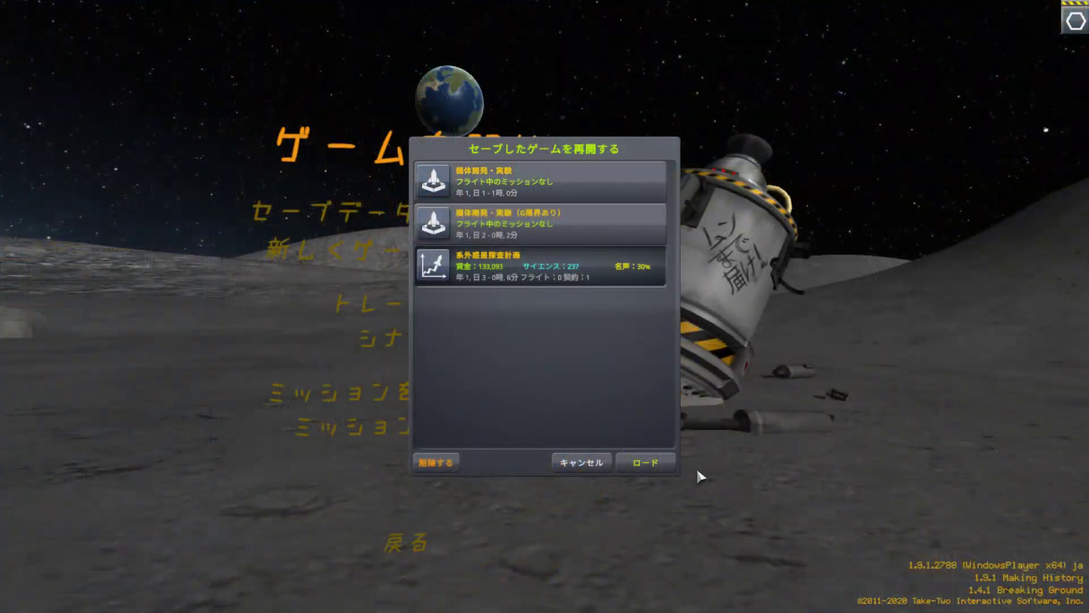
pyautogui.click(646, 462)
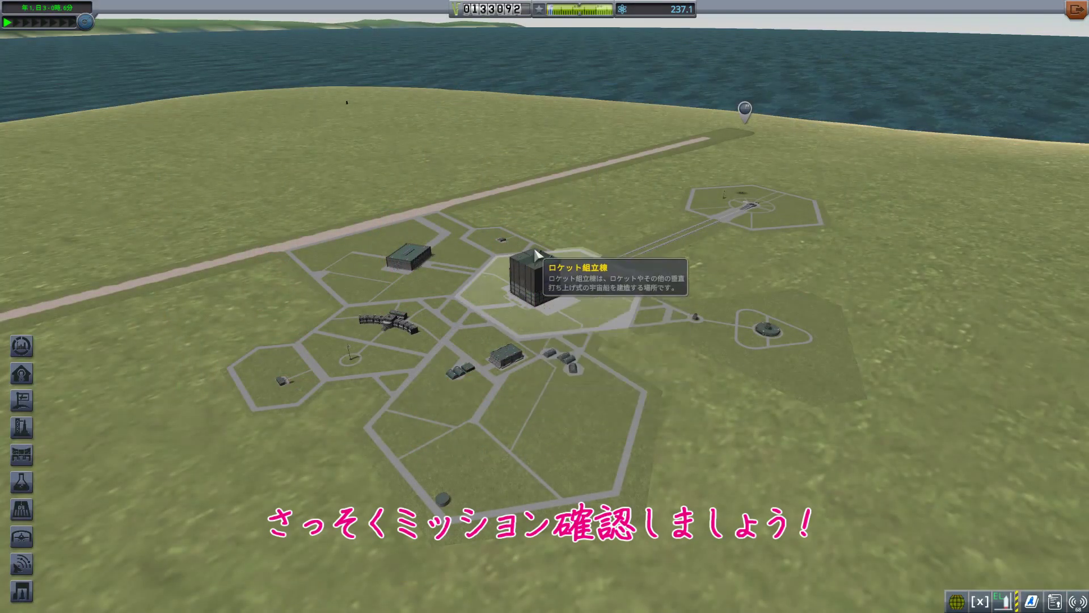
# Enter Mission Control and review the available, active and archived contracts
pyautogui.click(486, 240)
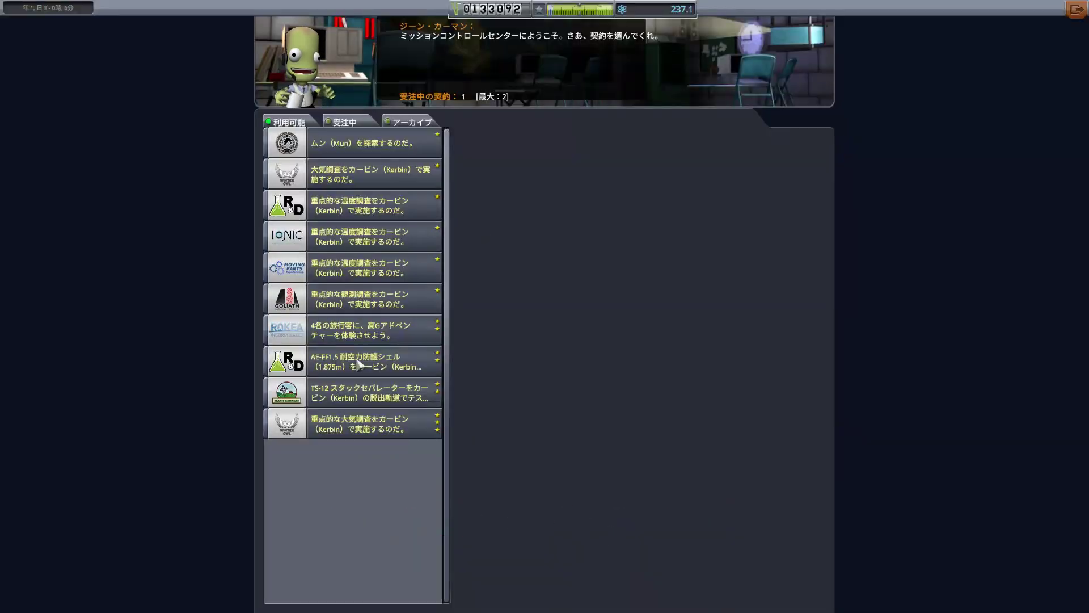
pyautogui.click(349, 123)
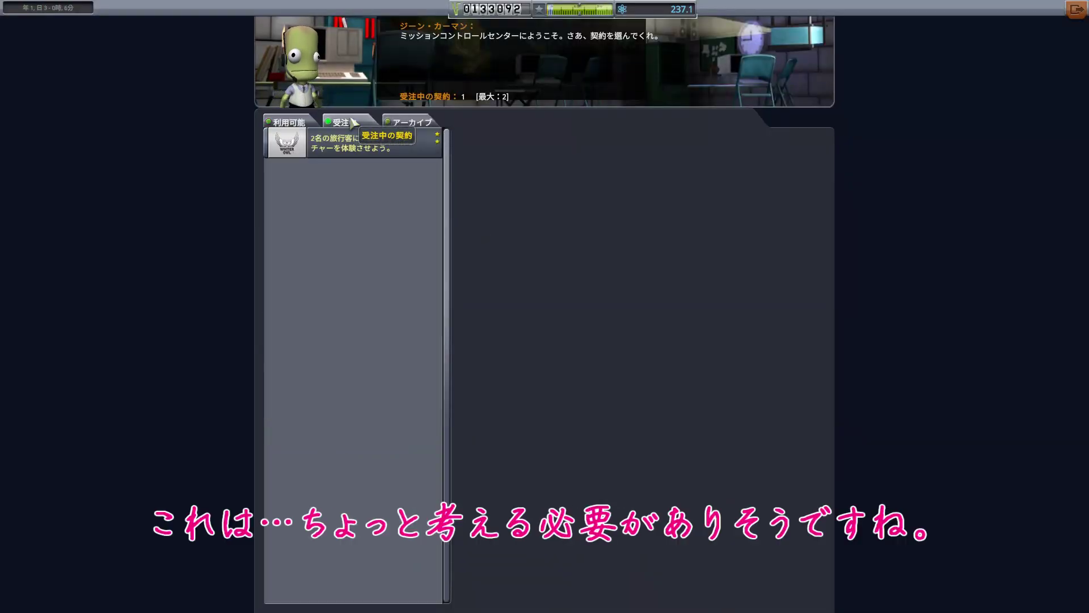
pyautogui.click(418, 122)
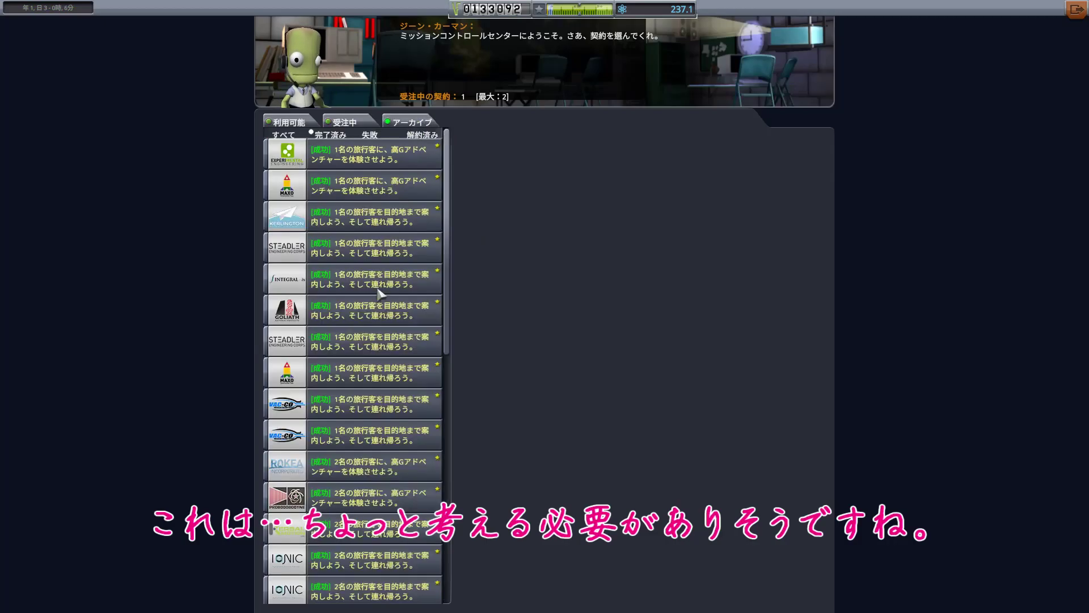
pyautogui.scroll(-3, 398, 300)
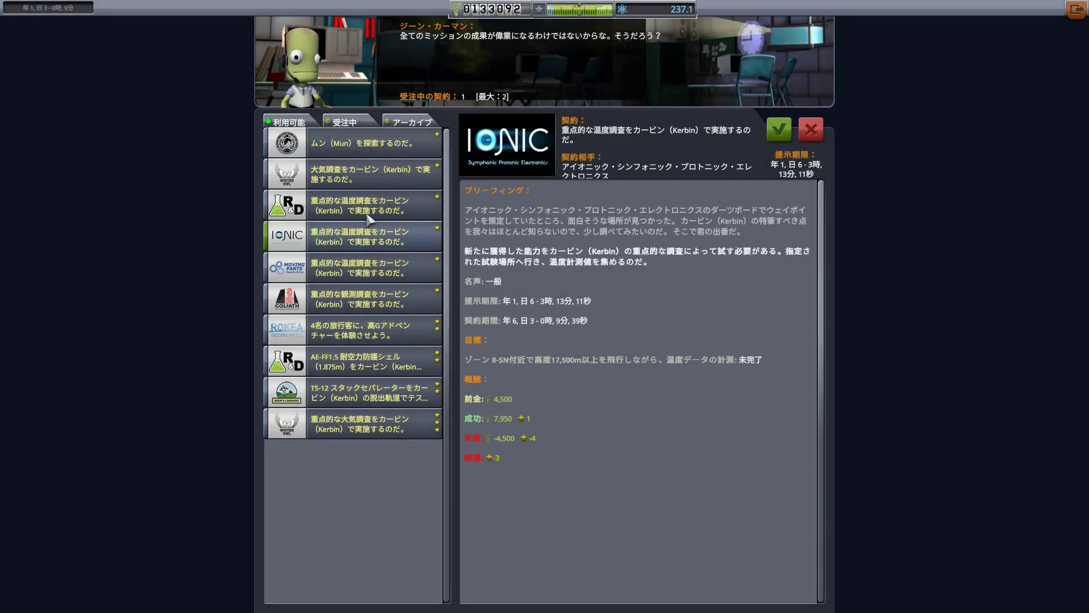
# Accept the 研究開発センター contract for a focused temperature survey on Kerbin while flying above 19,100 m
pyautogui.click(369, 210)
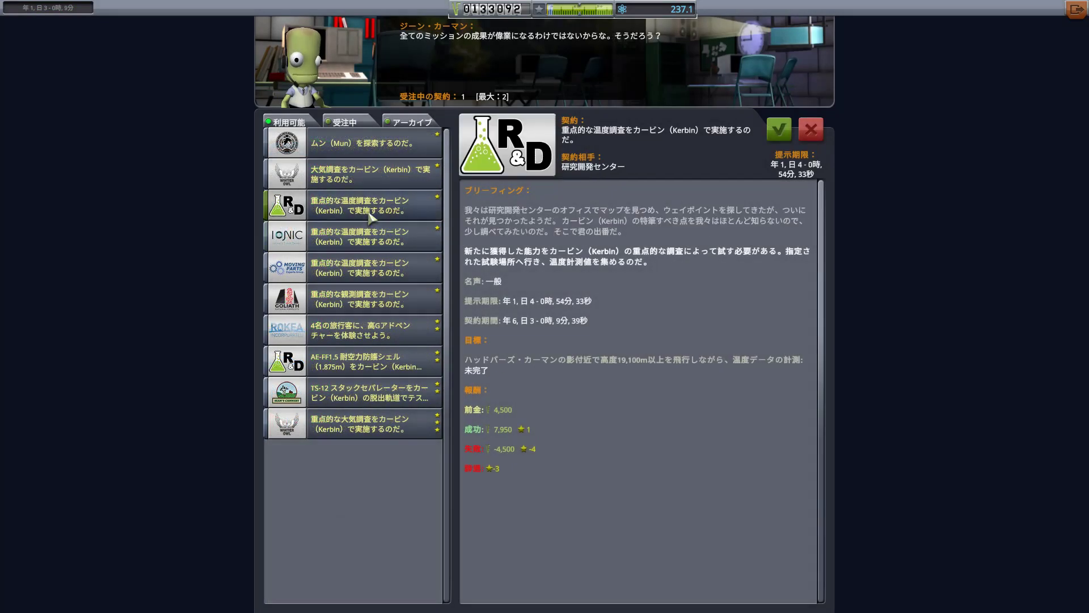
pyautogui.click(772, 134)
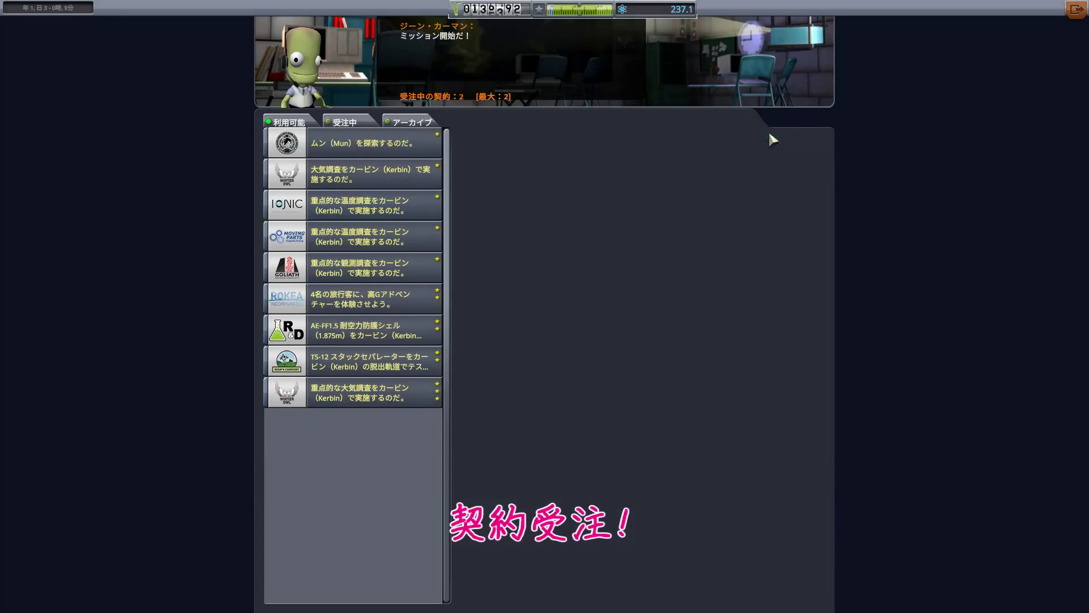